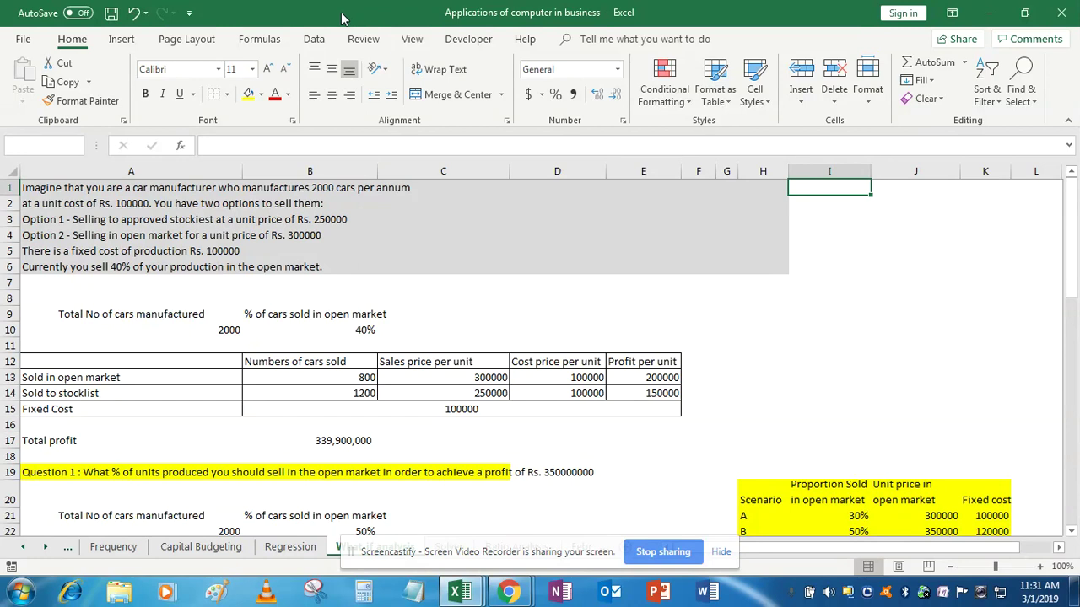
click(317, 41)
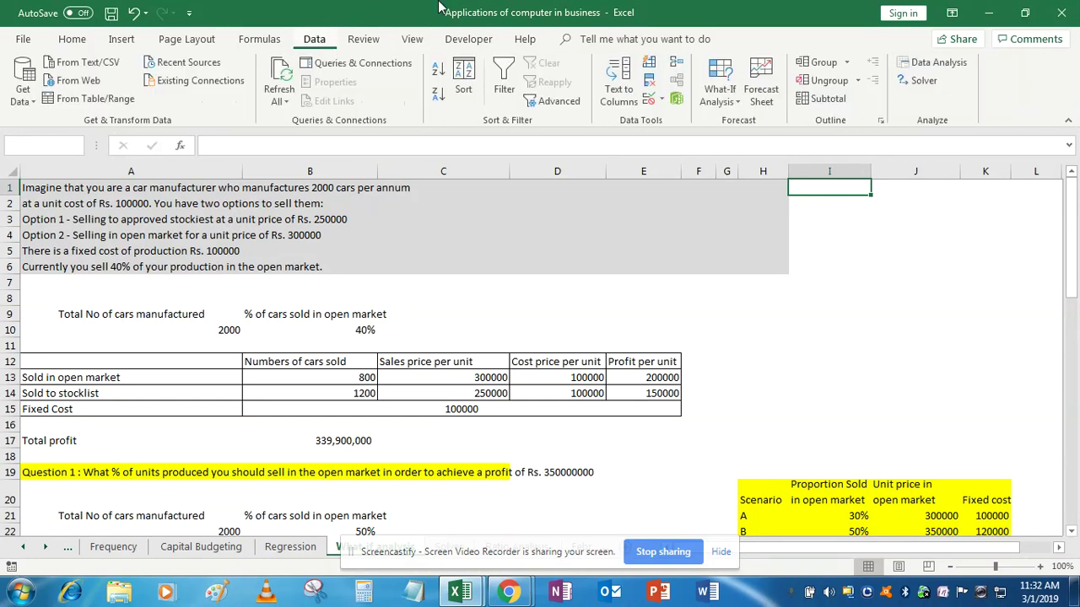
click(722, 103)
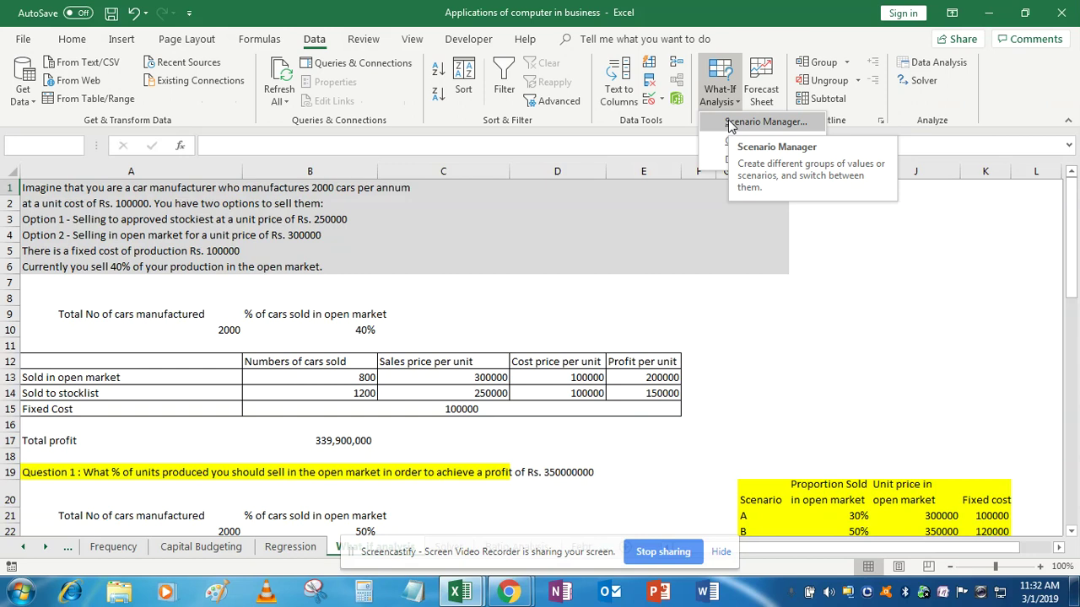
click(176, 218)
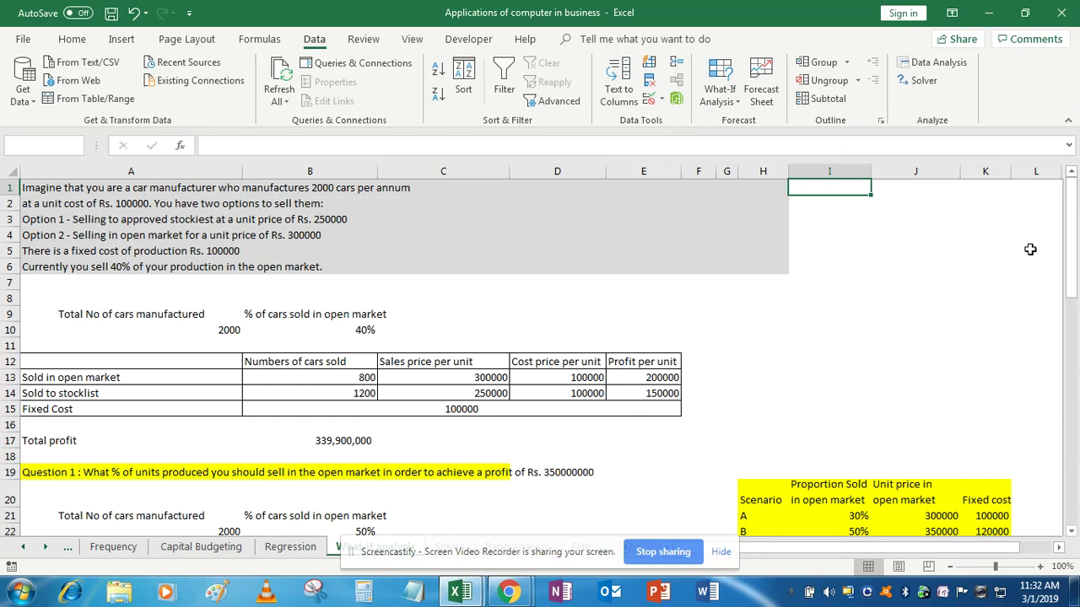
- Examine the yellow scenario table's columns for proportion sold in open market, unit price in open market and fixed cost
drag(1073, 272, 1075, 306)
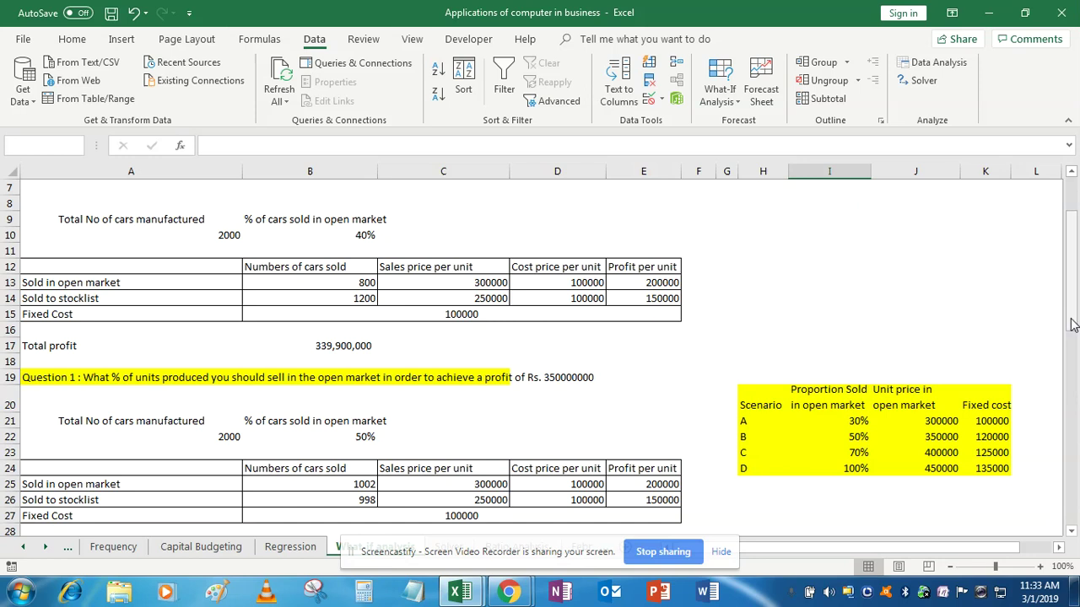
drag(1072, 324, 1072, 329)
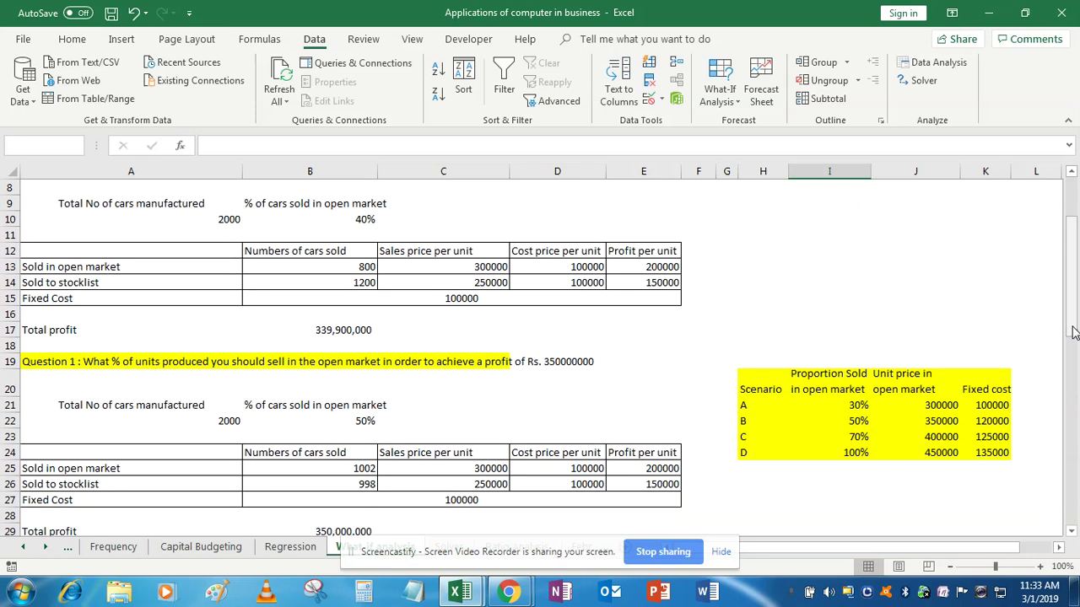
click(771, 377)
key(Right)
key(Right)
key(Right)
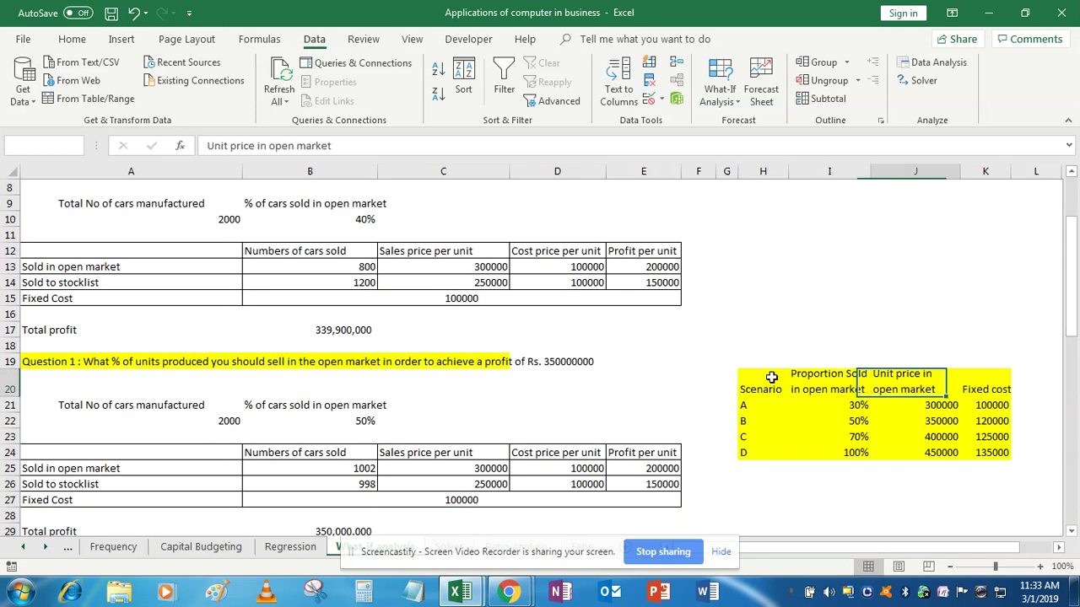
key(Left)
key(Left)
key(Left)
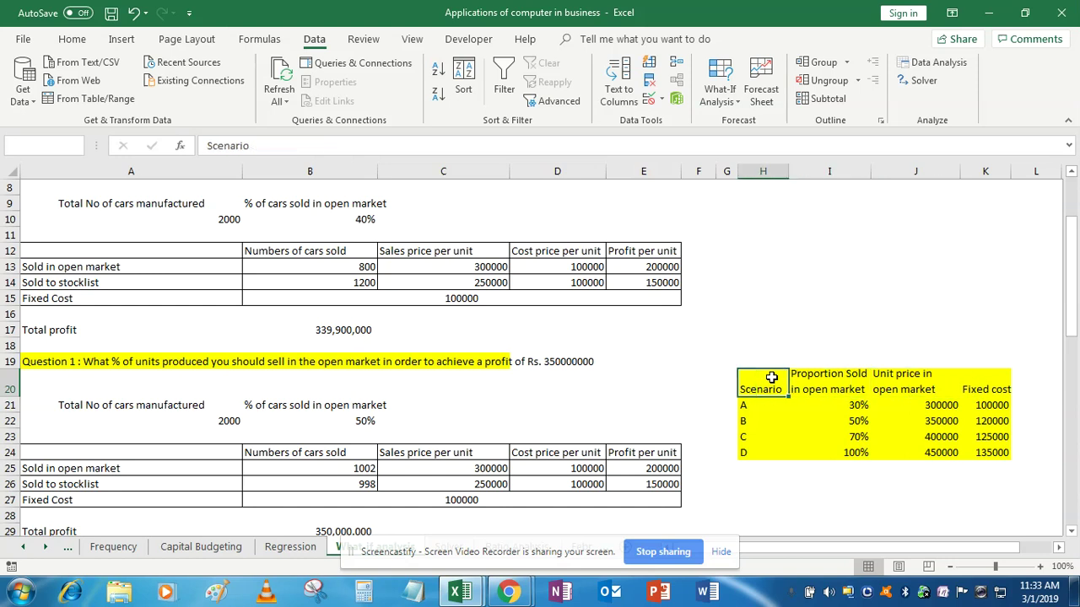
- Start a new scenario in Scenario Manager and name it "Scenario A"
click(730, 101)
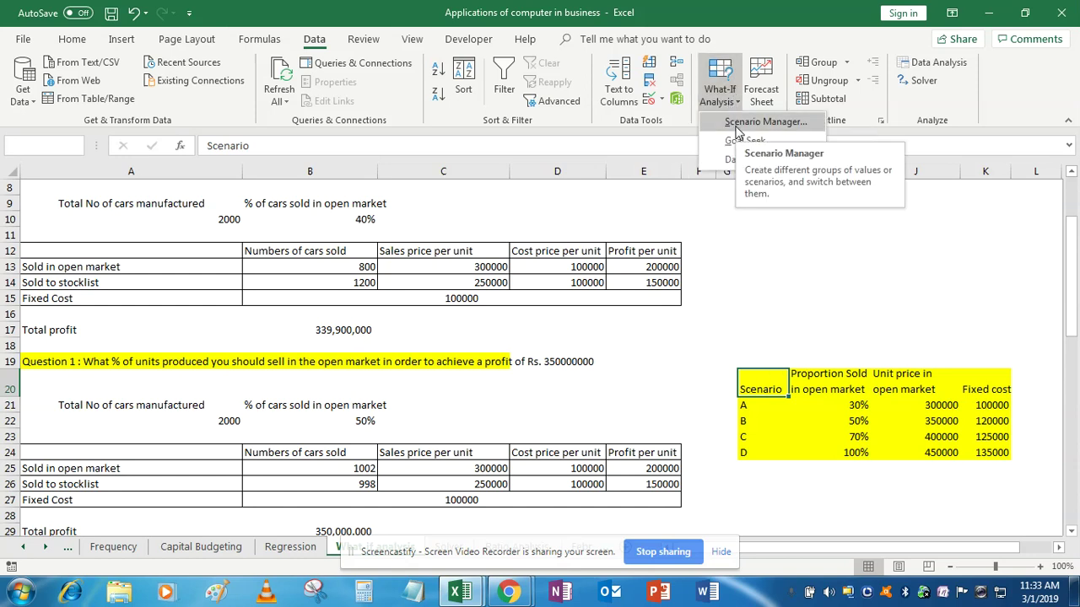
click(737, 125)
drag(614, 96, 556, 92)
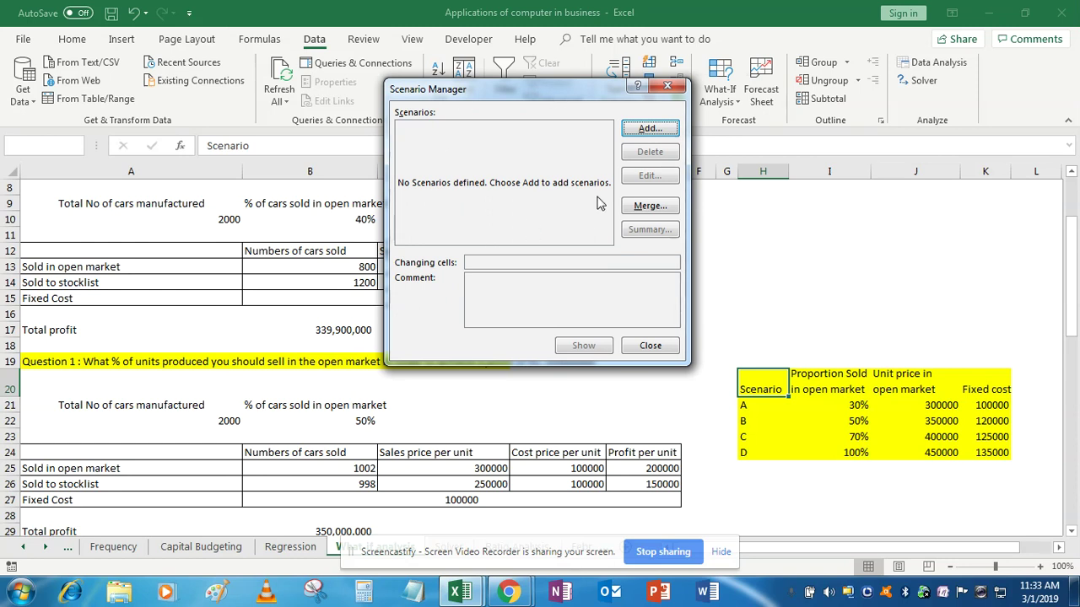
click(644, 131)
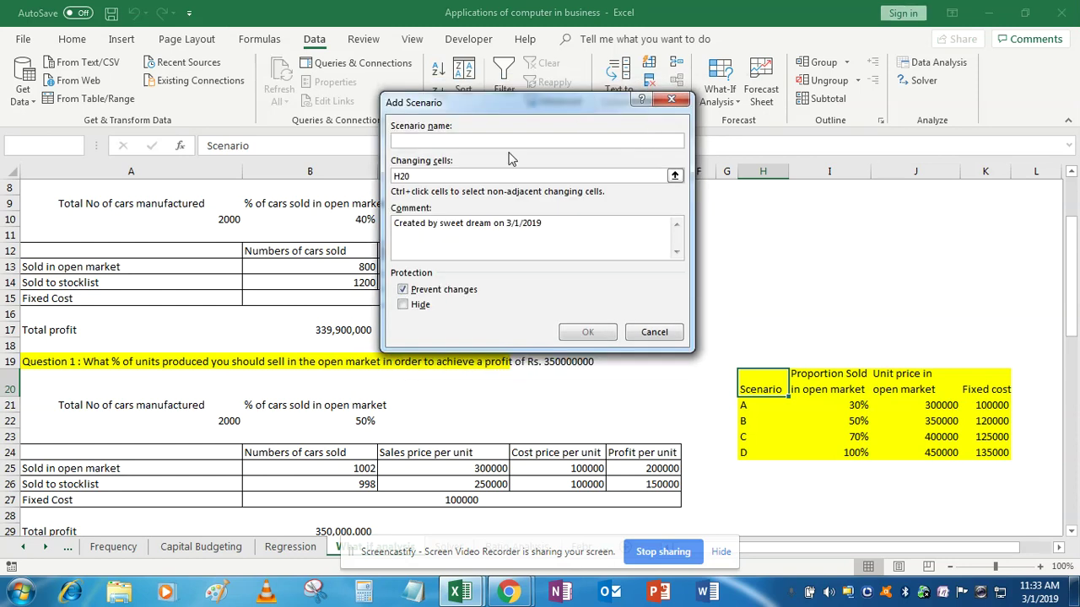
text(S)
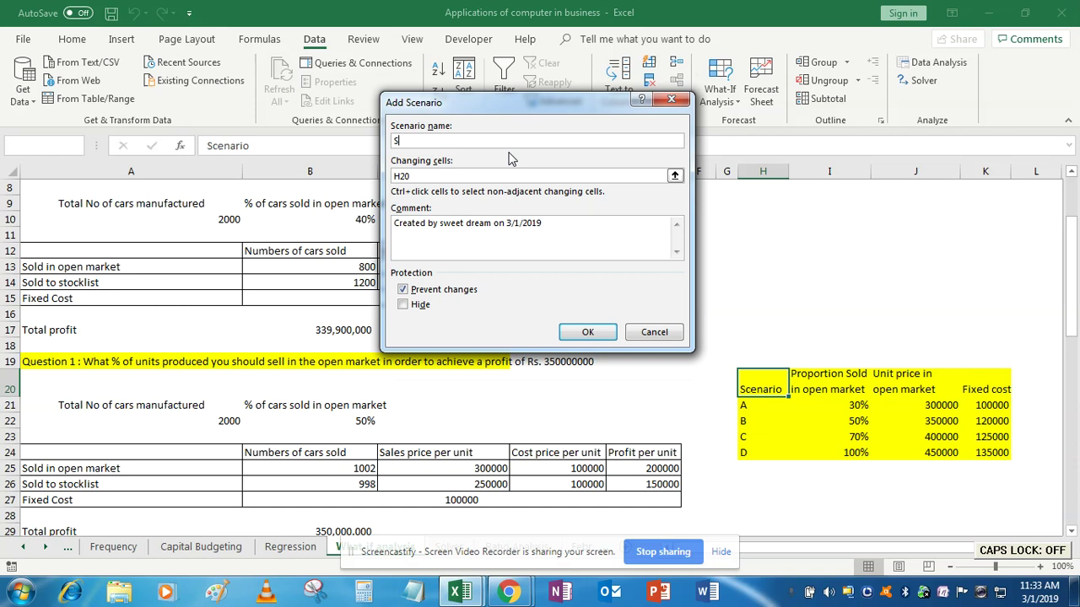
text(cenar)
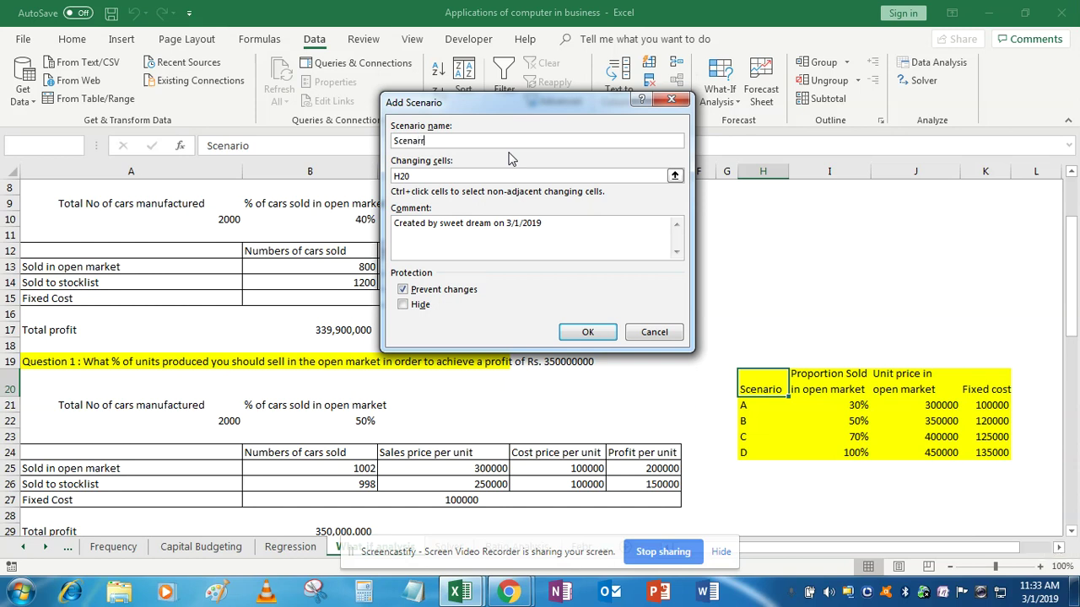
text(io)
key(Caps_Lock)
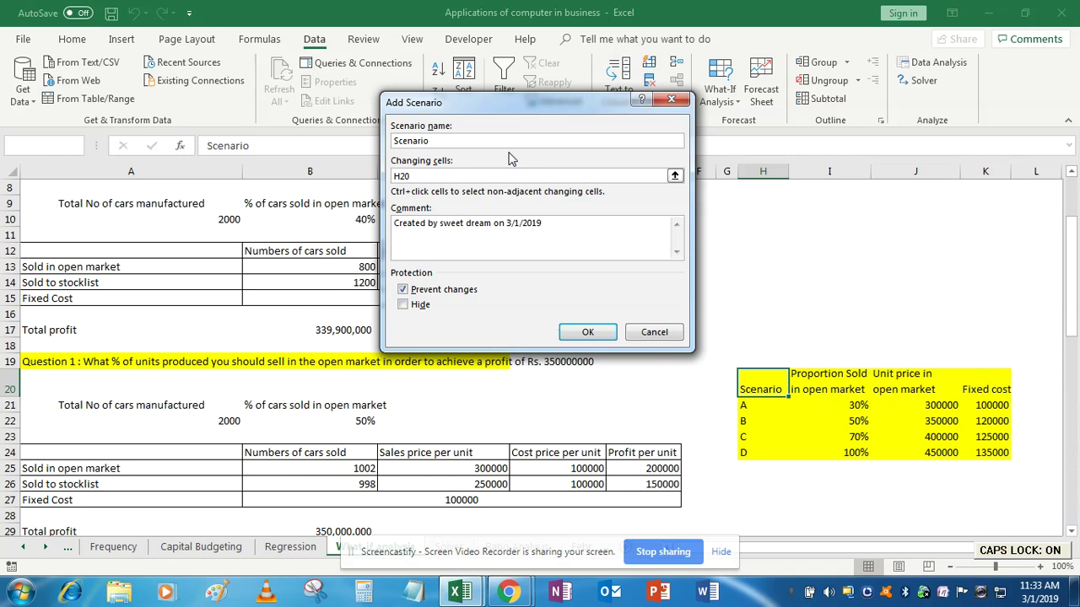
text(A)
key(Caps_Lock)
- Set Scenario A's changing cells to the open-market percentage B22, open-market sales price C25 and fixed cost B27
click(508, 178)
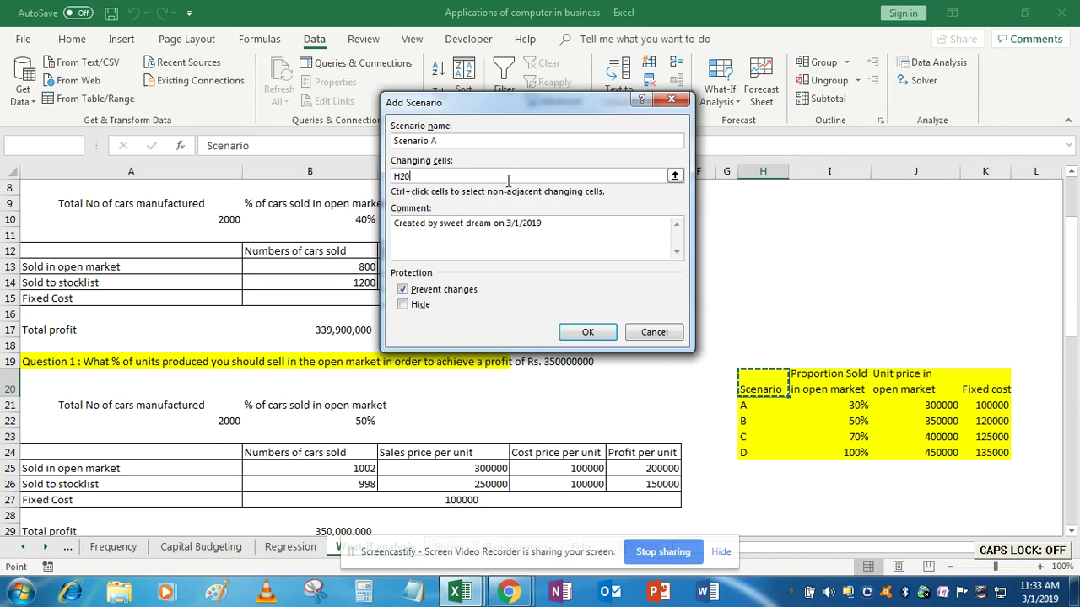
click(675, 176)
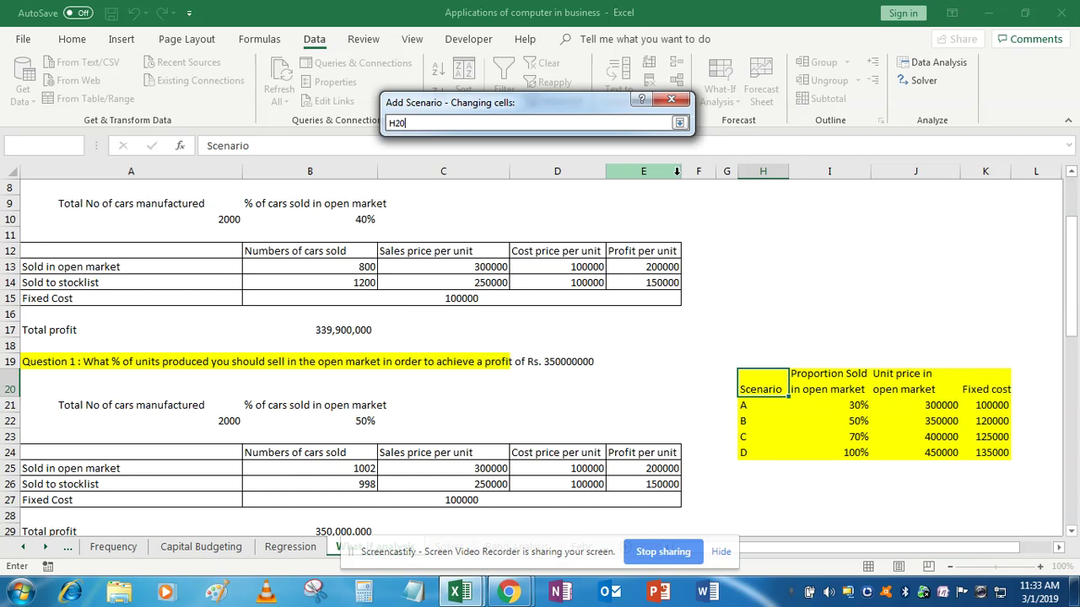
key(BackSpace)
key(BackSpace)
key(BackSpace)
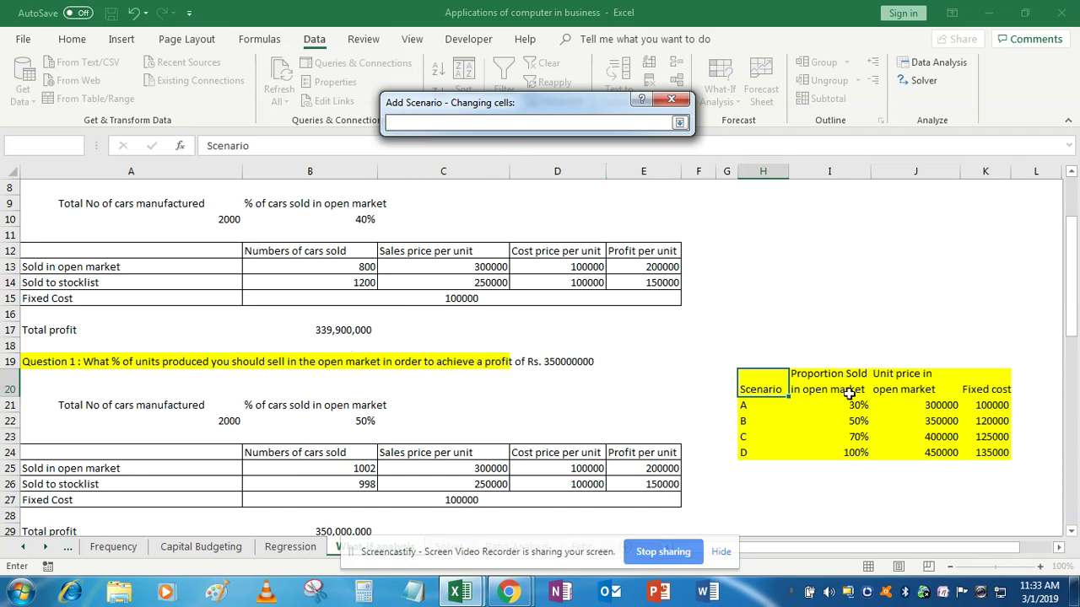
click(356, 422)
text(,)
click(496, 468)
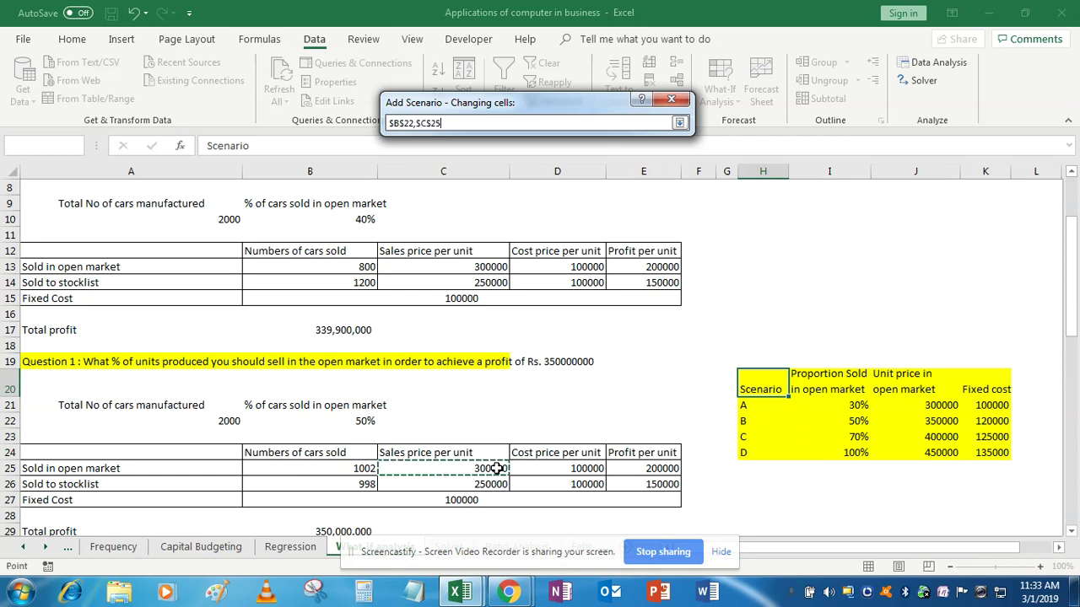
text(,)
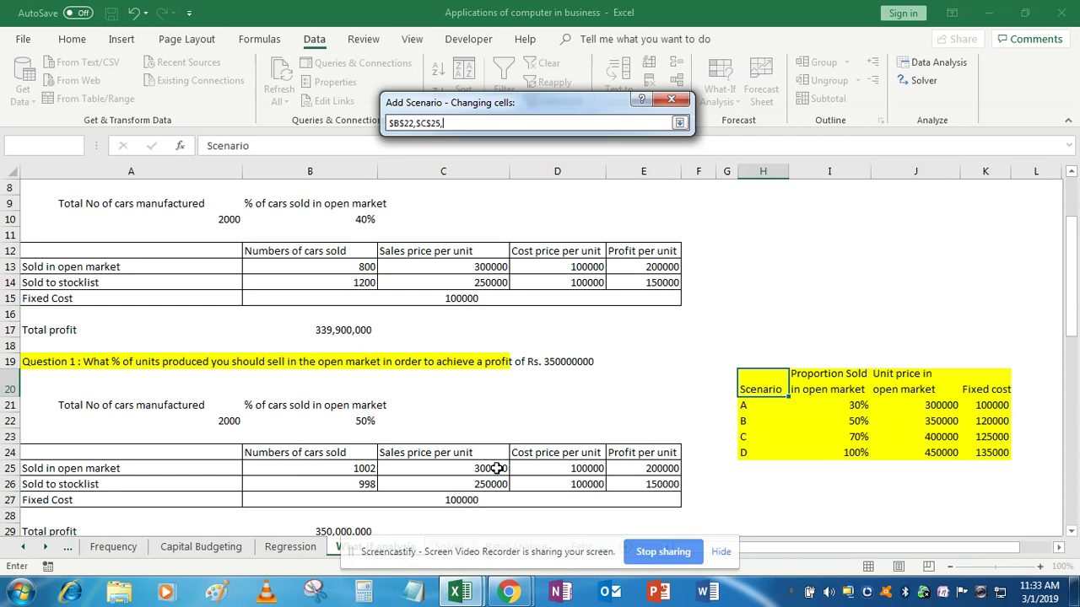
click(463, 499)
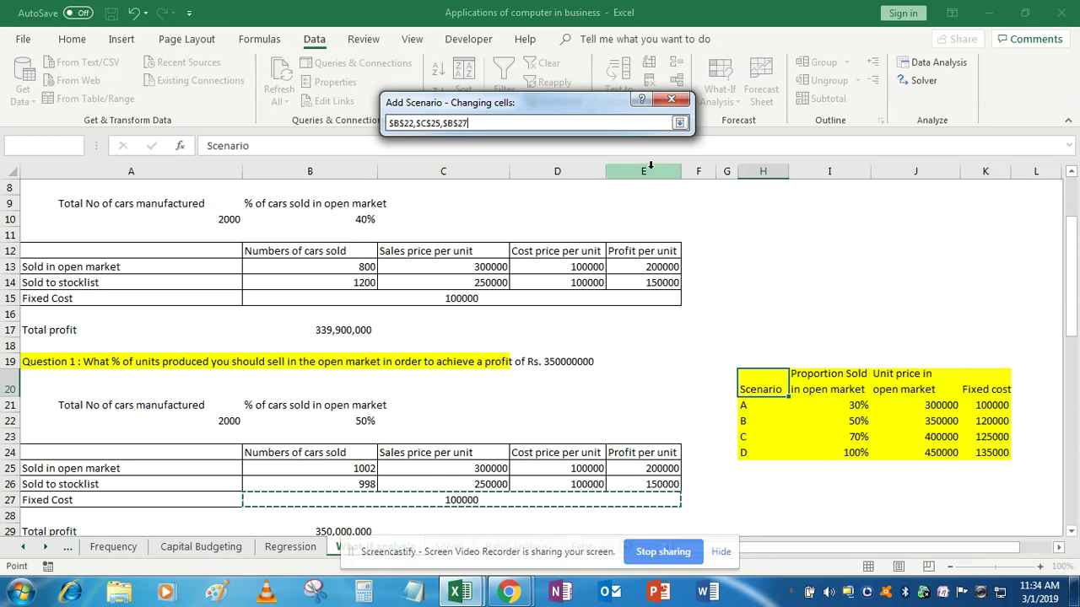
click(679, 122)
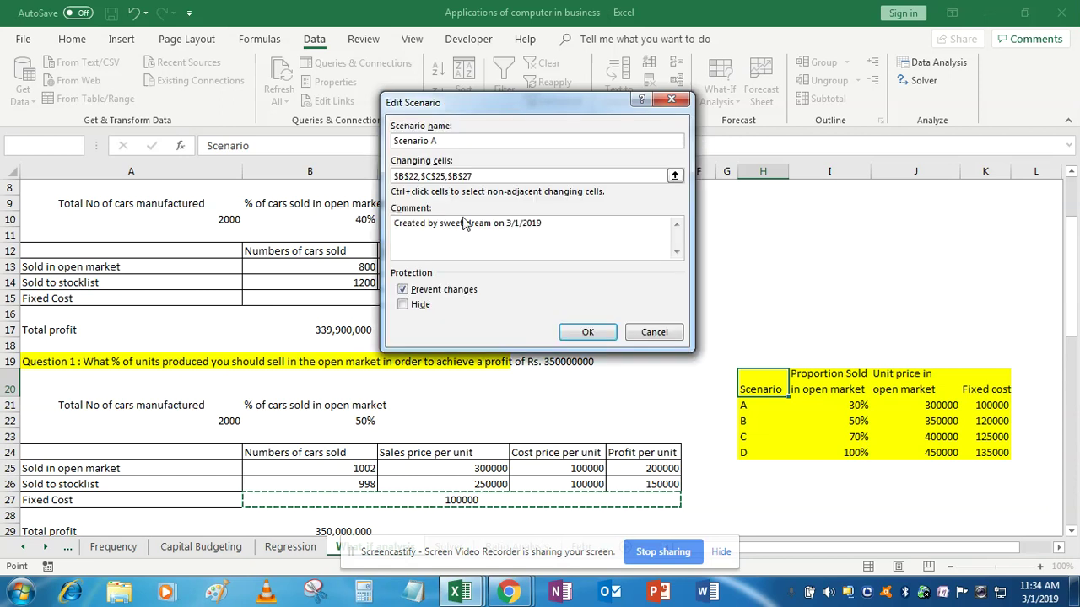
- Set Scenario A's value for B22 to 0.3, keep the other two values, and save the scenario
click(586, 332)
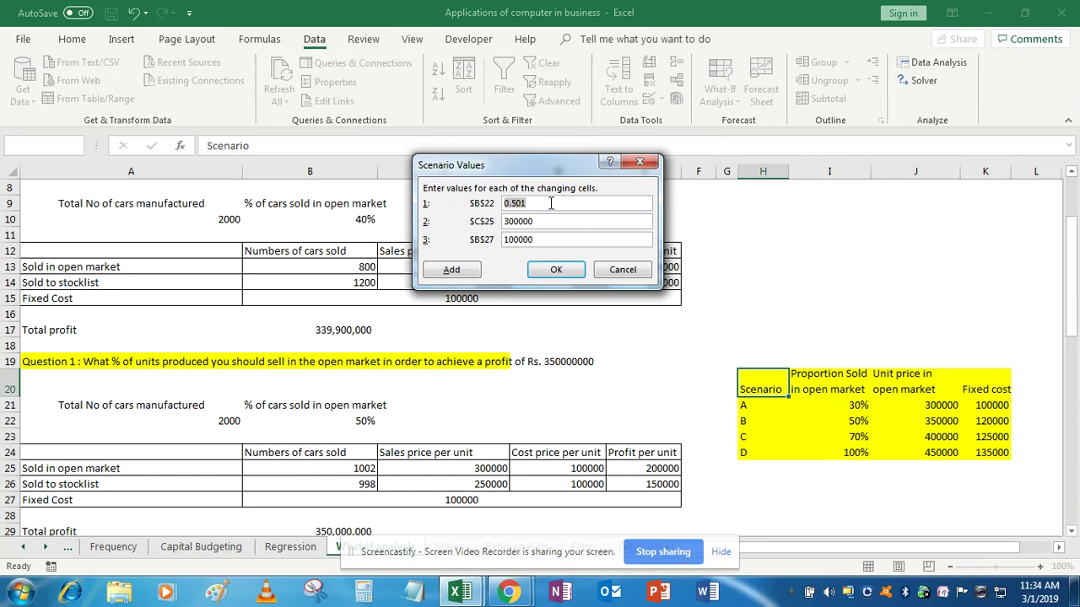
text(0.3)
click(559, 271)
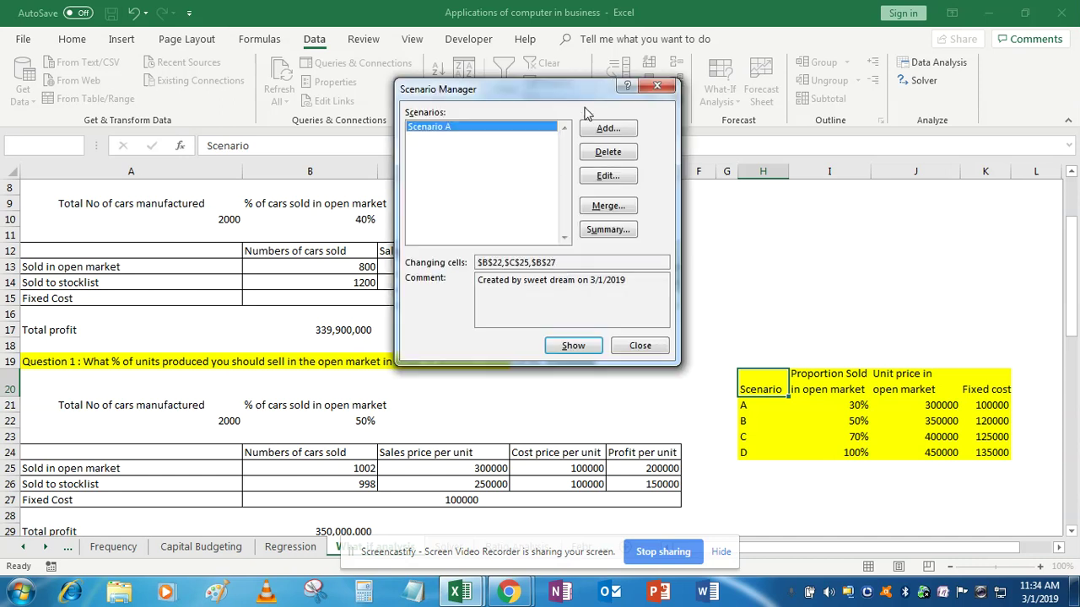
- Add a second scenario named "Scenario B" with B22, C25 and B27 as its changing cells
click(604, 128)
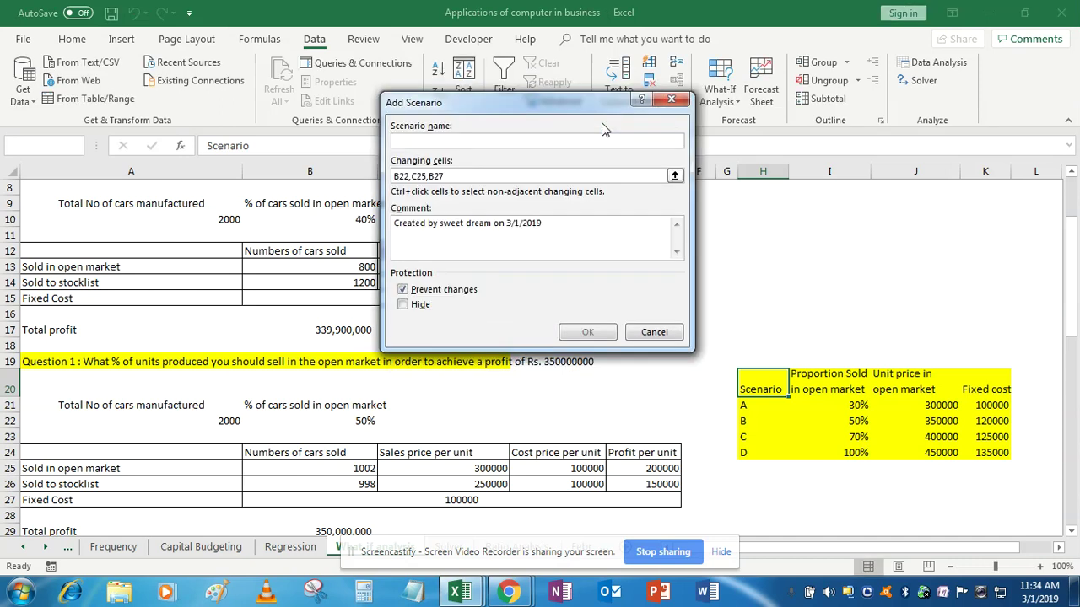
text(Scenar)
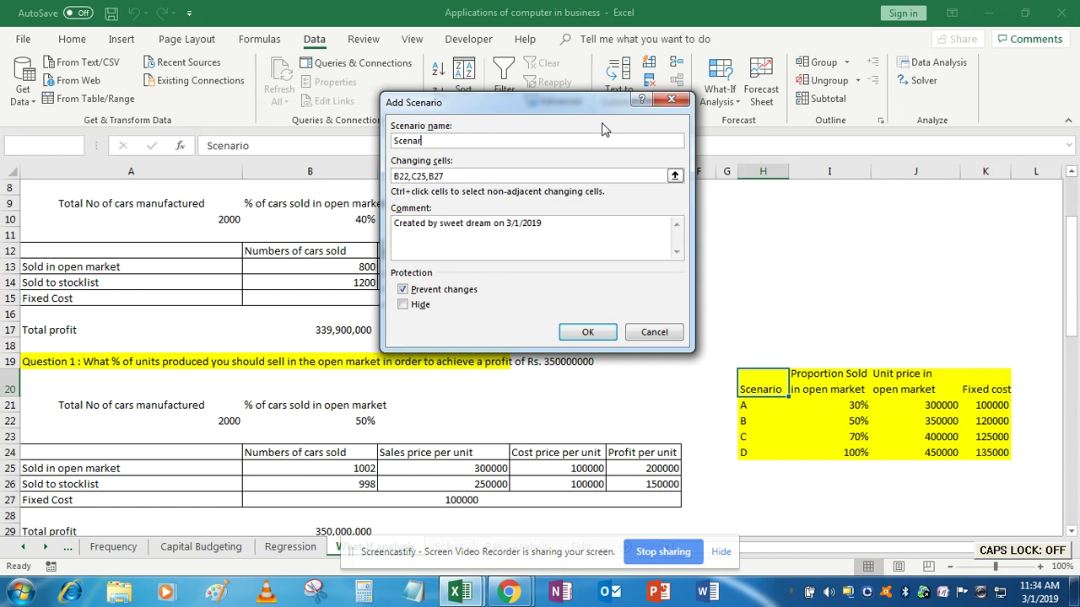
text(io B)
click(675, 174)
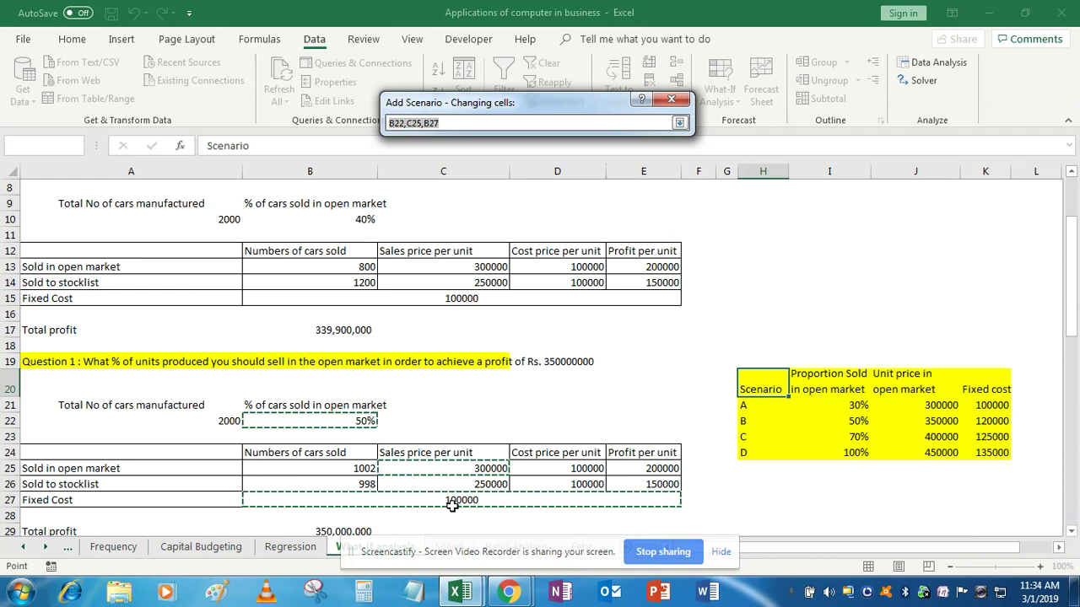
click(678, 124)
click(586, 332)
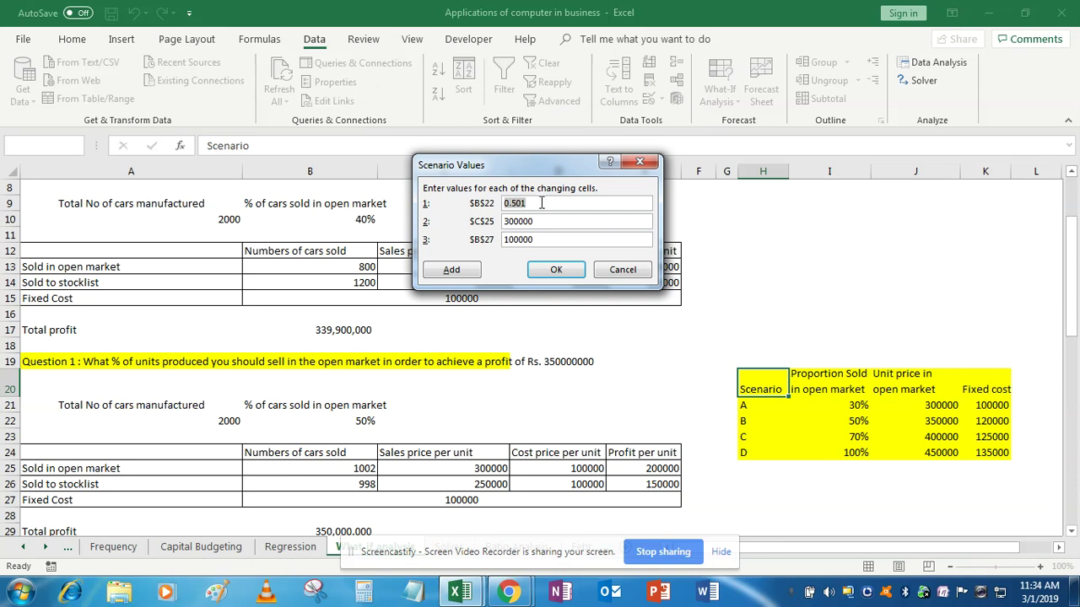
- Set Scenario B's values to 0.5 for B22, 350000 for C25 and 120000 for B27, and save it
text(0.5)
double_click(514, 221)
text(35000)
text(5)
key(BackSpace)
text(2)
click(567, 270)
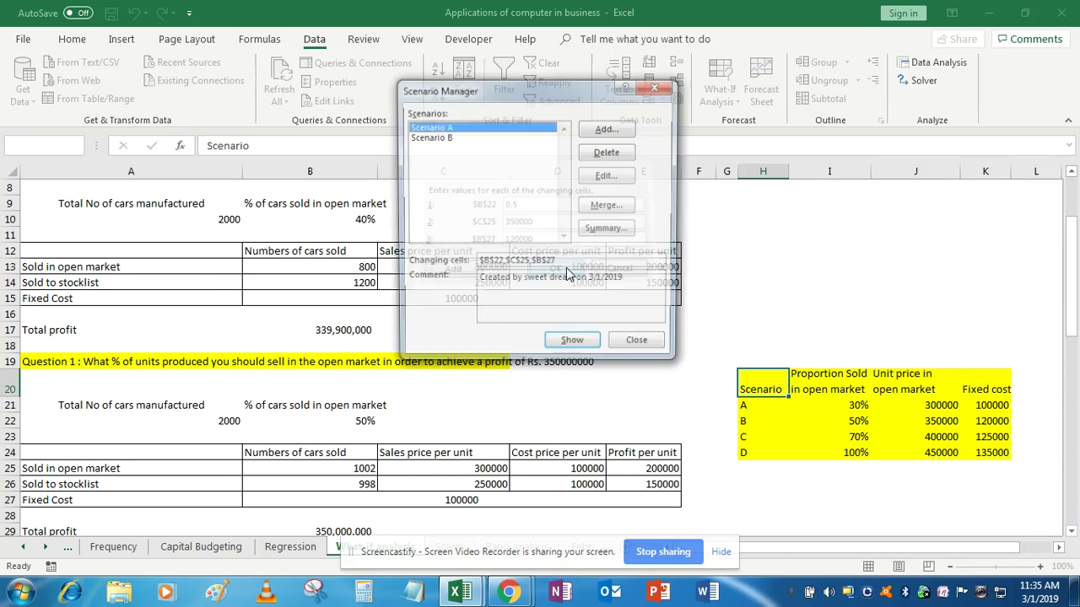
- Add a third scenario named "Scenario C" with B22, C25 and B27 as its changing cells
click(622, 128)
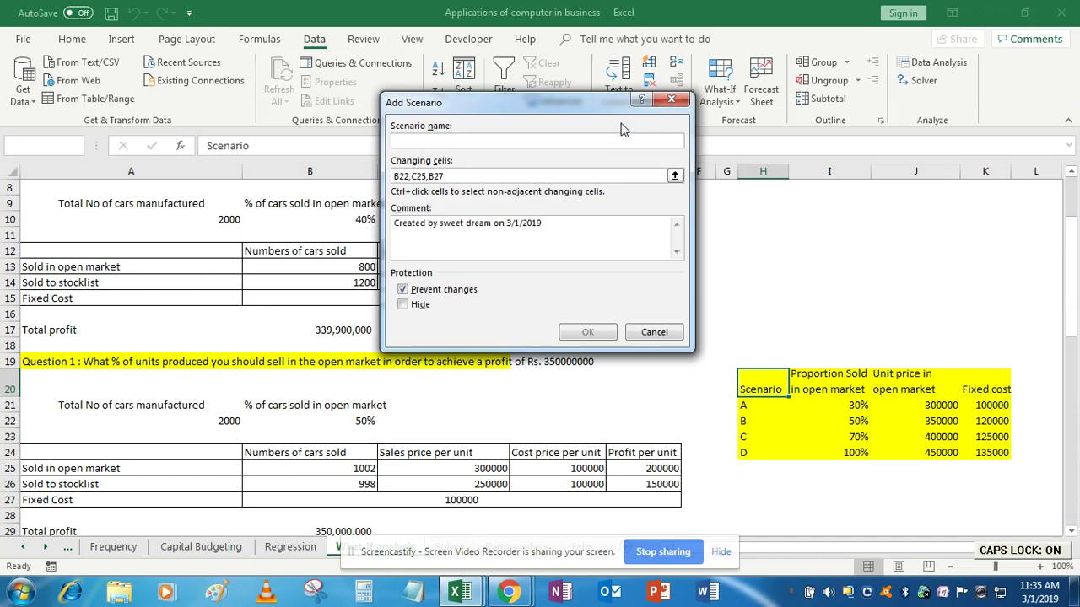
text(S)
key(Caps_Lock)
text(cenario)
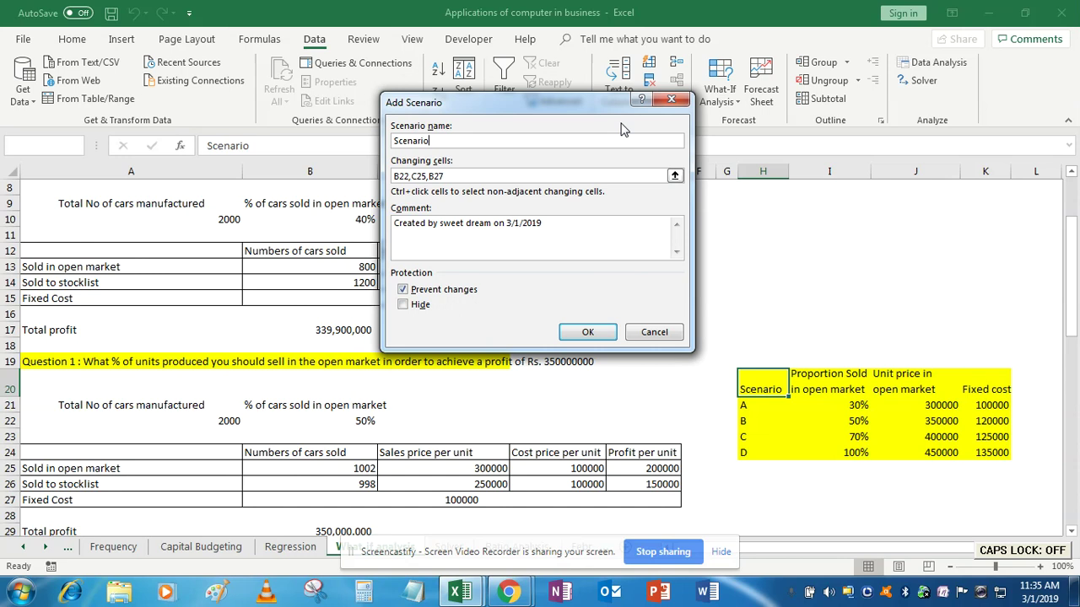
text( C)
click(676, 176)
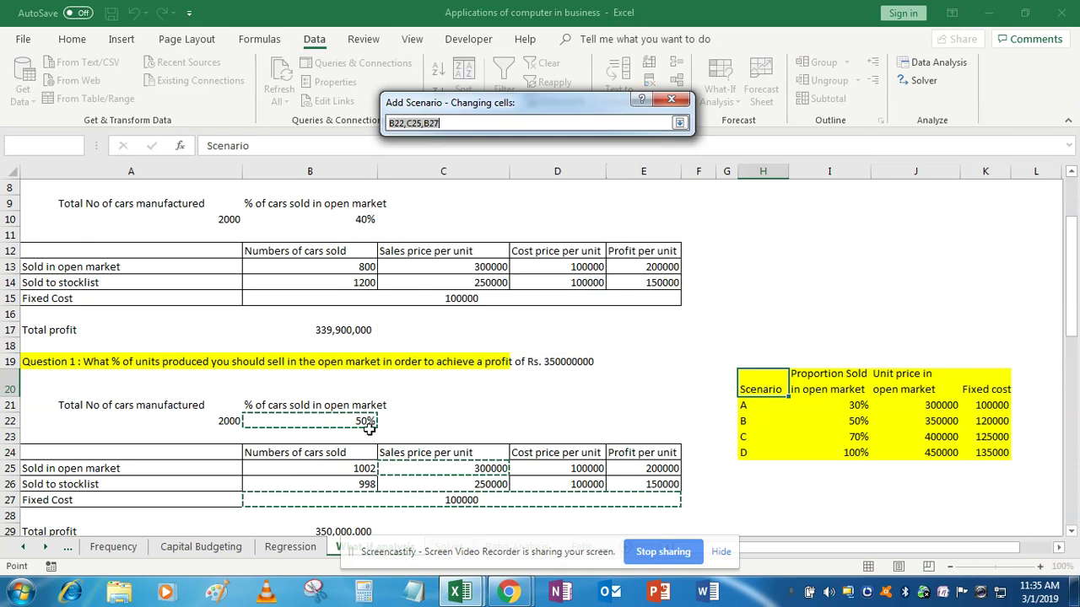
click(680, 123)
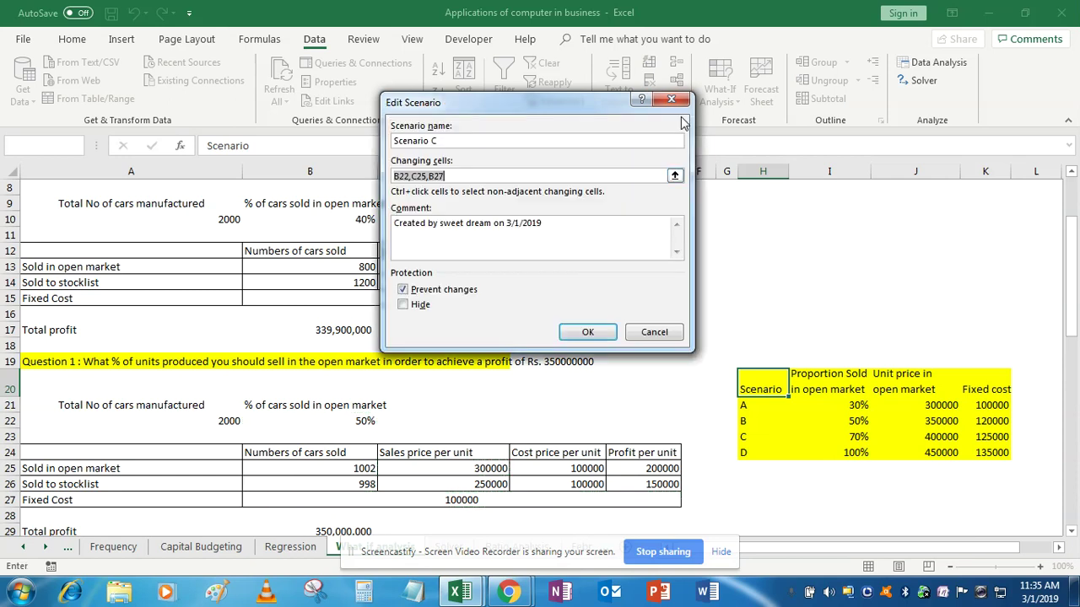
click(583, 332)
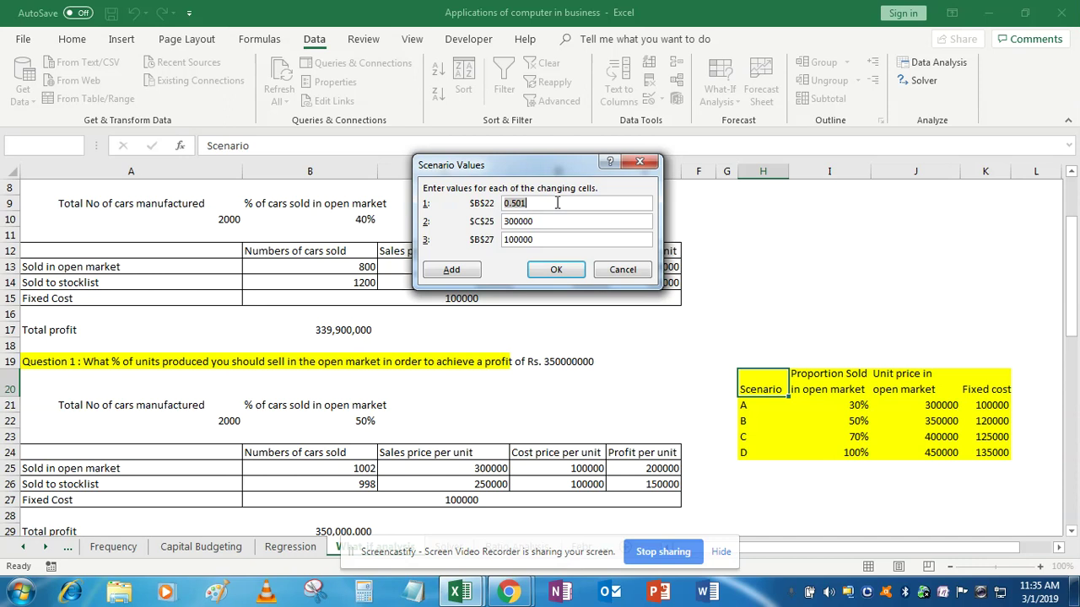
- Set Scenario C's values to 0.7 for B22, 400000 for C25 and 125000 for B27, and save it
text(0)
click(507, 221)
key(BackSpace)
text(4)
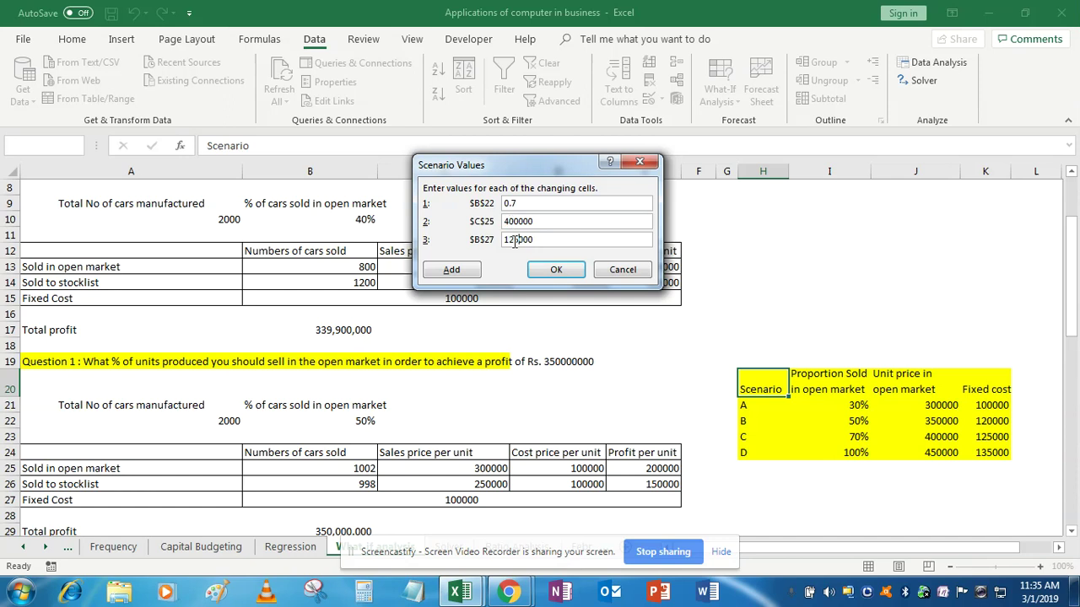
click(556, 270)
- Add a fourth scenario named "Scenario D" with B22, C25 and B27 as its changing cells
click(607, 128)
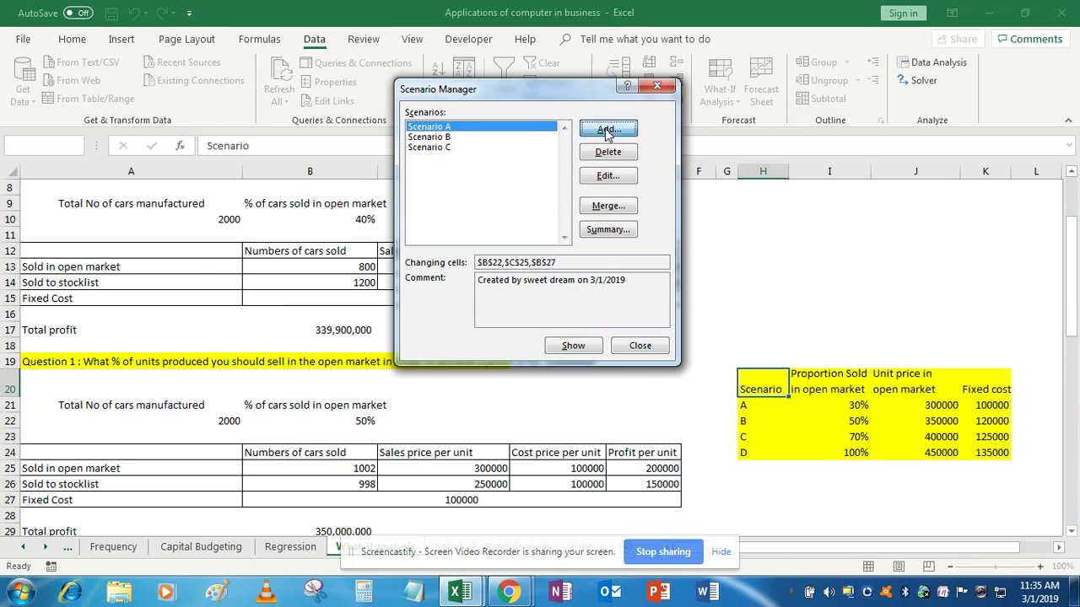
key(Caps_Lock)
text(S)
key(Caps_Lock)
text(ce)
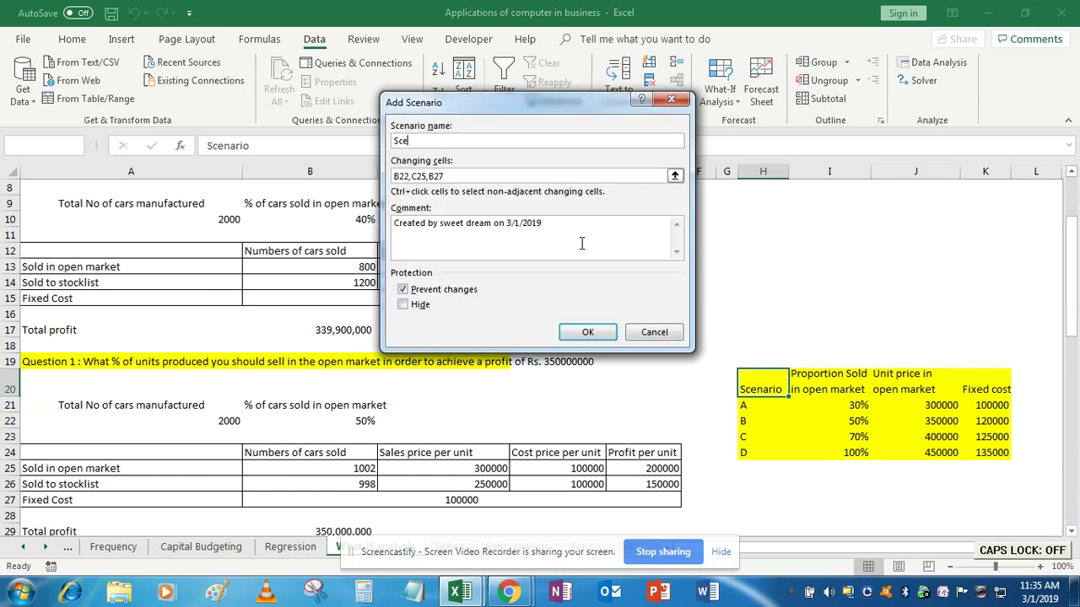
text(nario)
key(Caps_Lock)
click(674, 175)
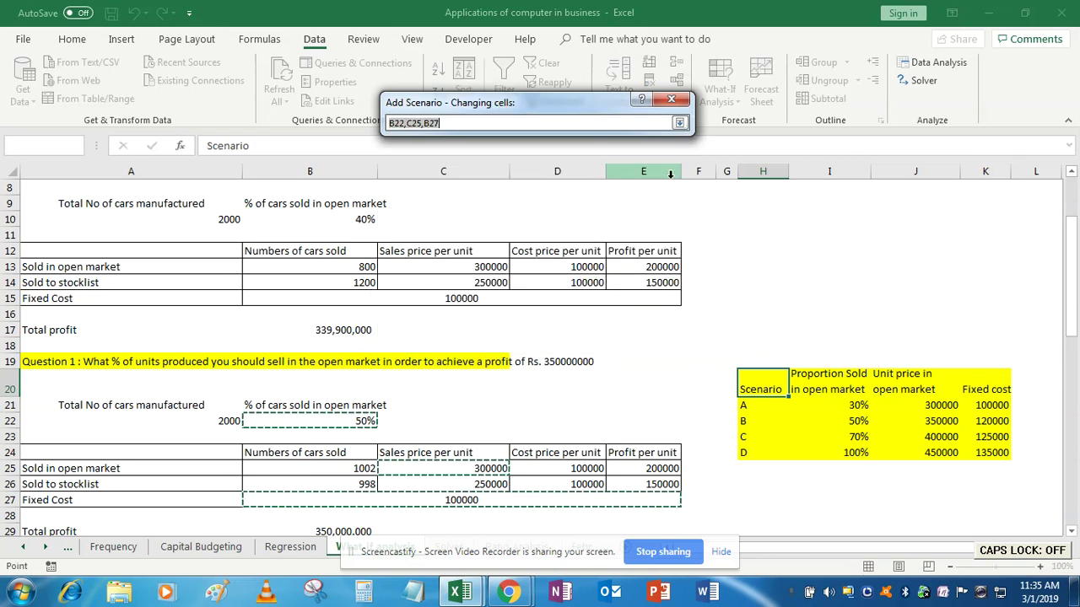
click(679, 124)
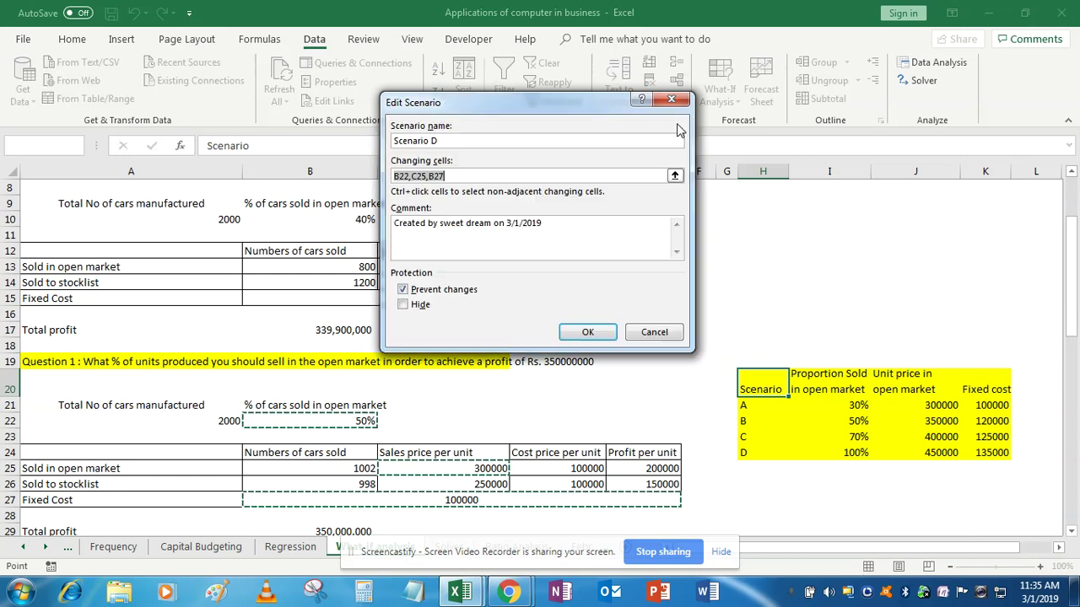
click(590, 332)
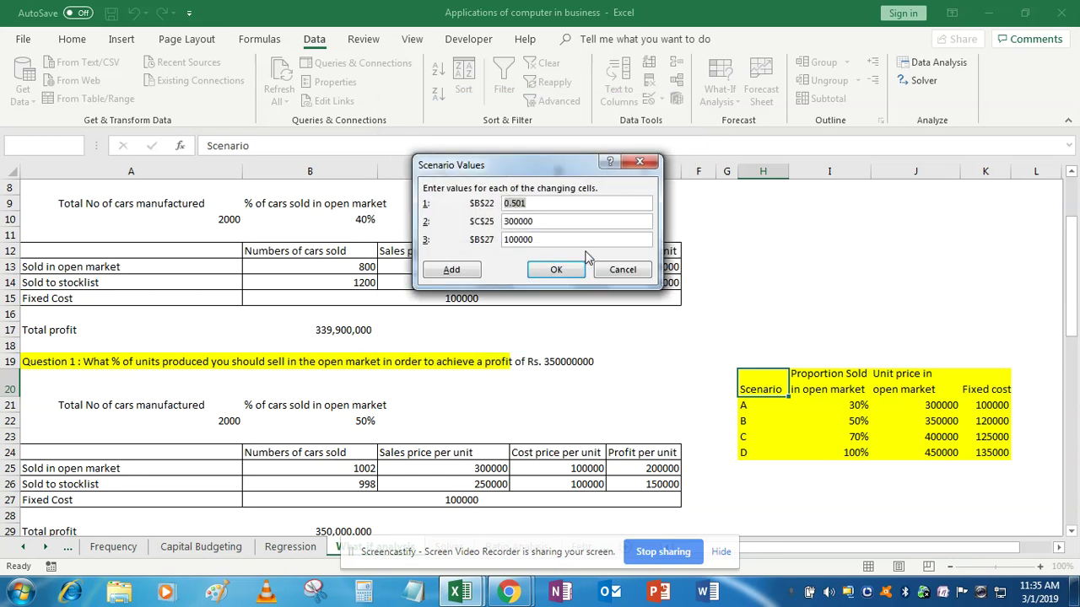
- Set Scenario D's values to 1 for B22, 450000 for C25 and 135000 for B27, and save it
text(1)
double_click(516, 220)
text(450000)
click(521, 240)
text(135000)
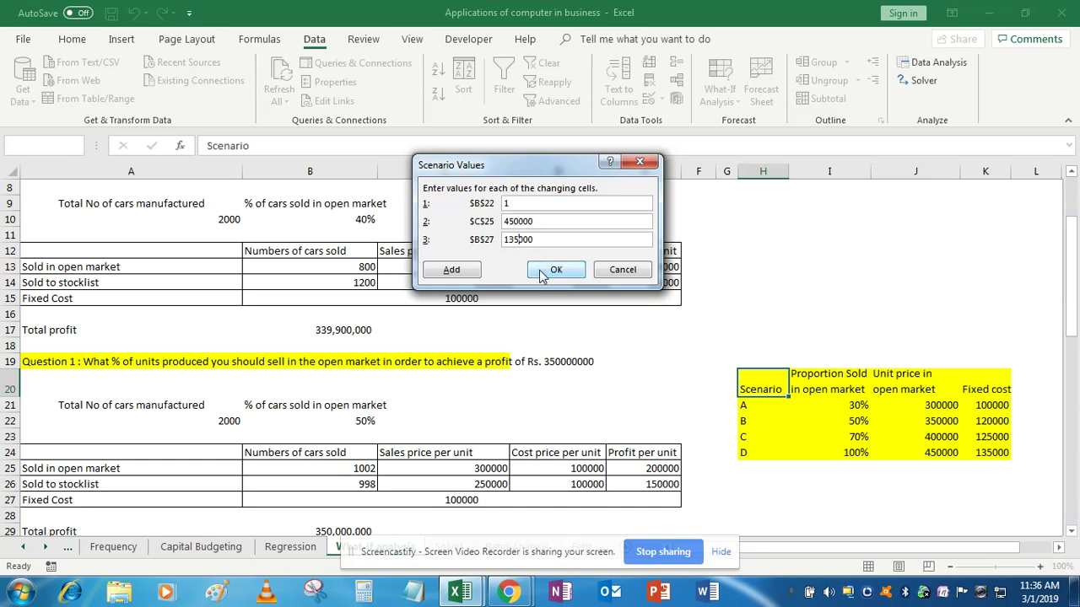
click(556, 269)
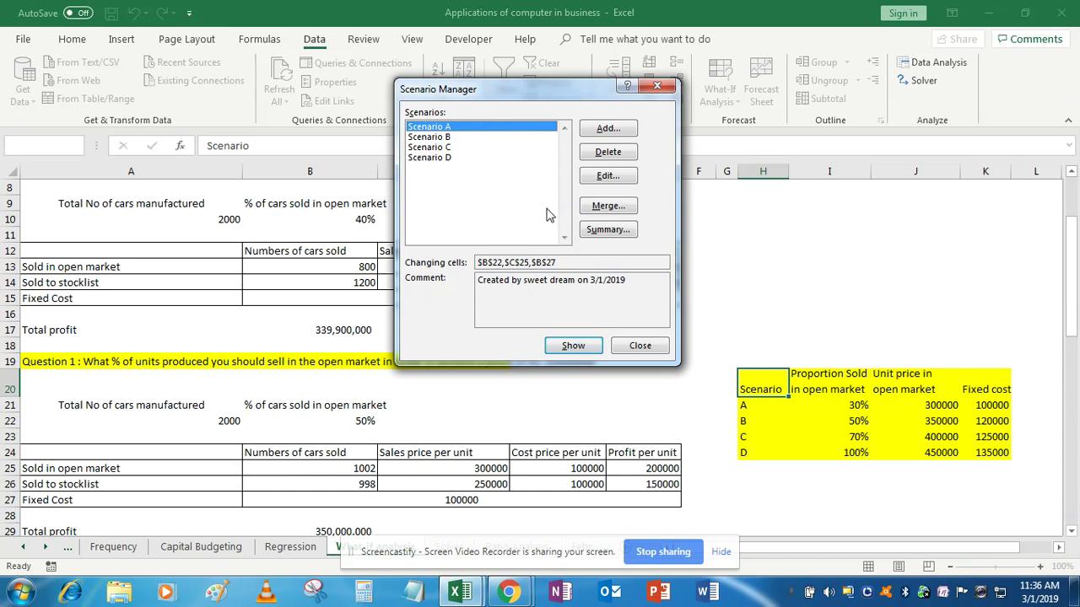
- Generate a scenario summary report with the total profit in B29 as the result cell
click(604, 239)
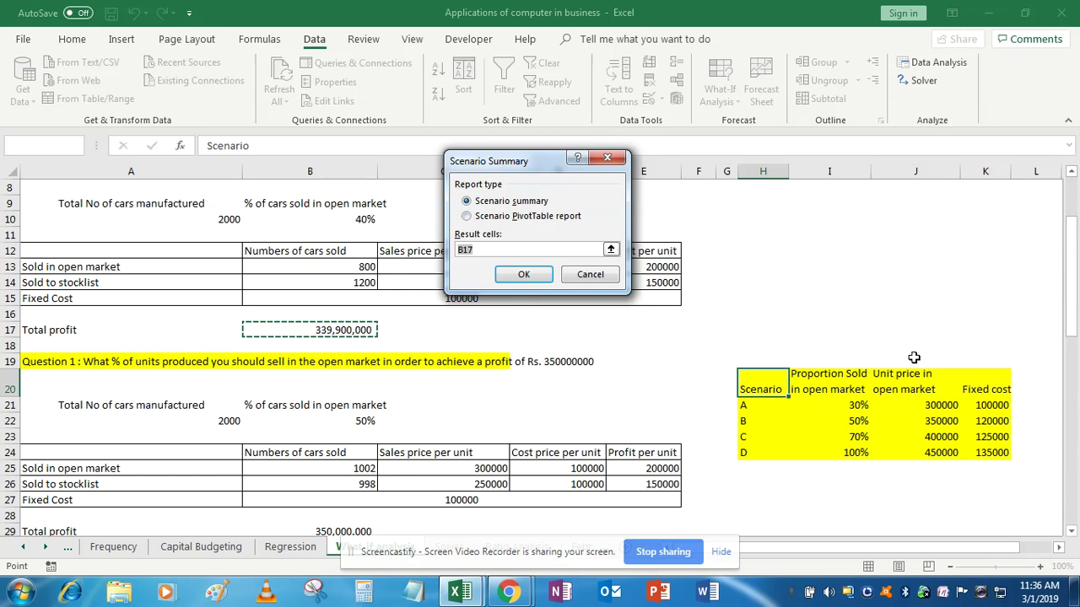
drag(1073, 304, 1073, 312)
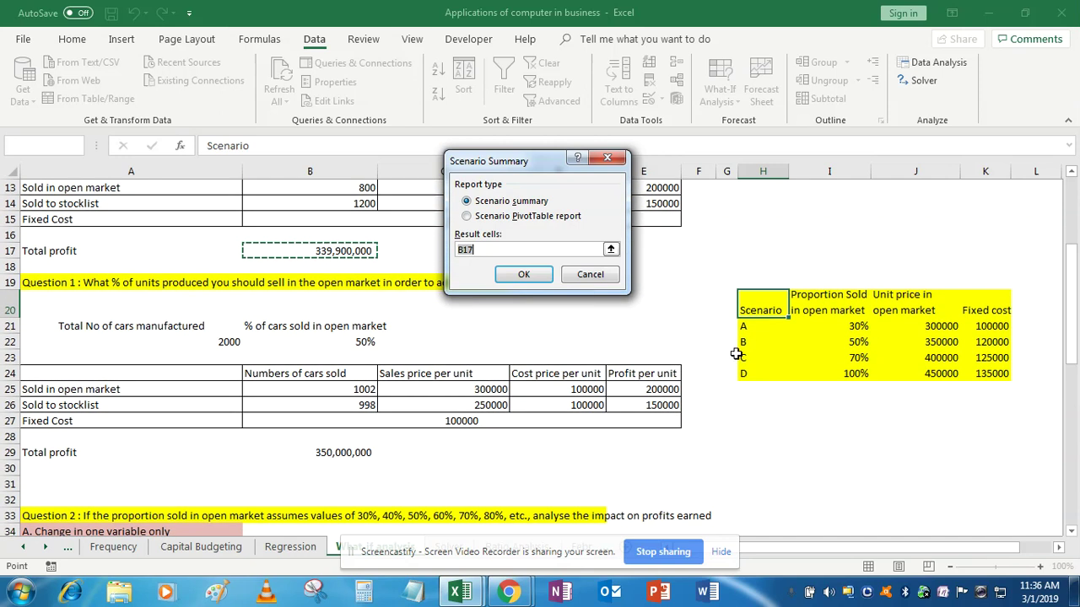
click(352, 455)
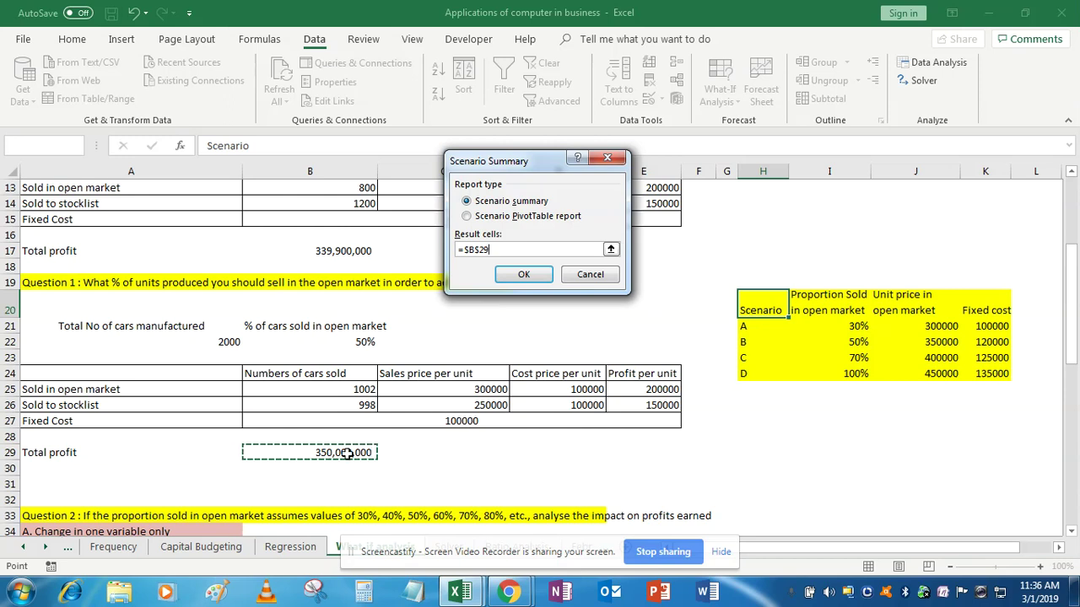
click(516, 276)
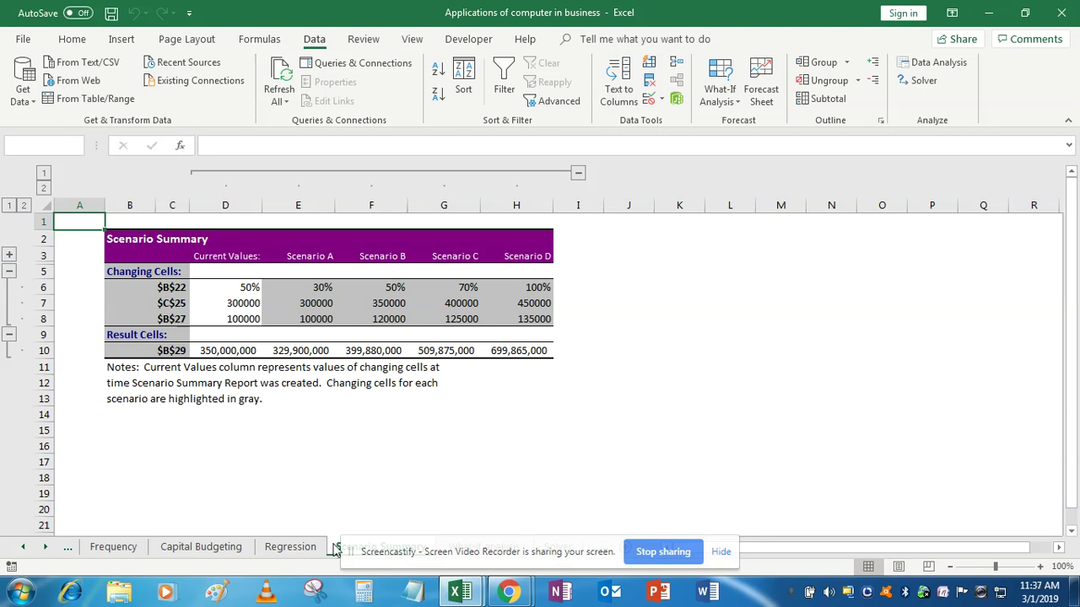
- Examine the changing-cell values and the resulting total profit of each scenario in the Scenario Summary report
click(720, 552)
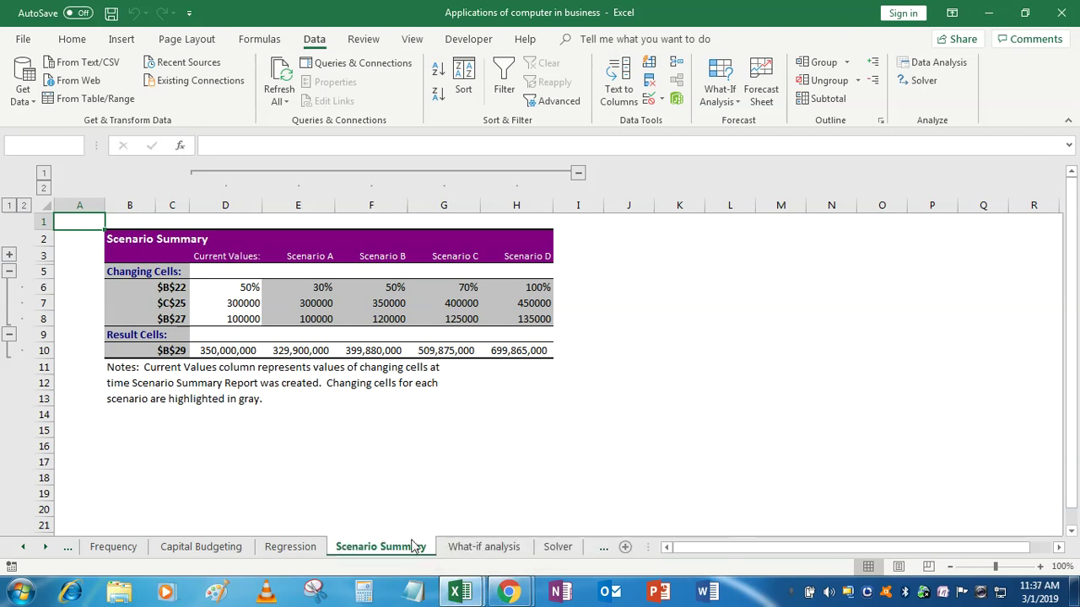
click(173, 287)
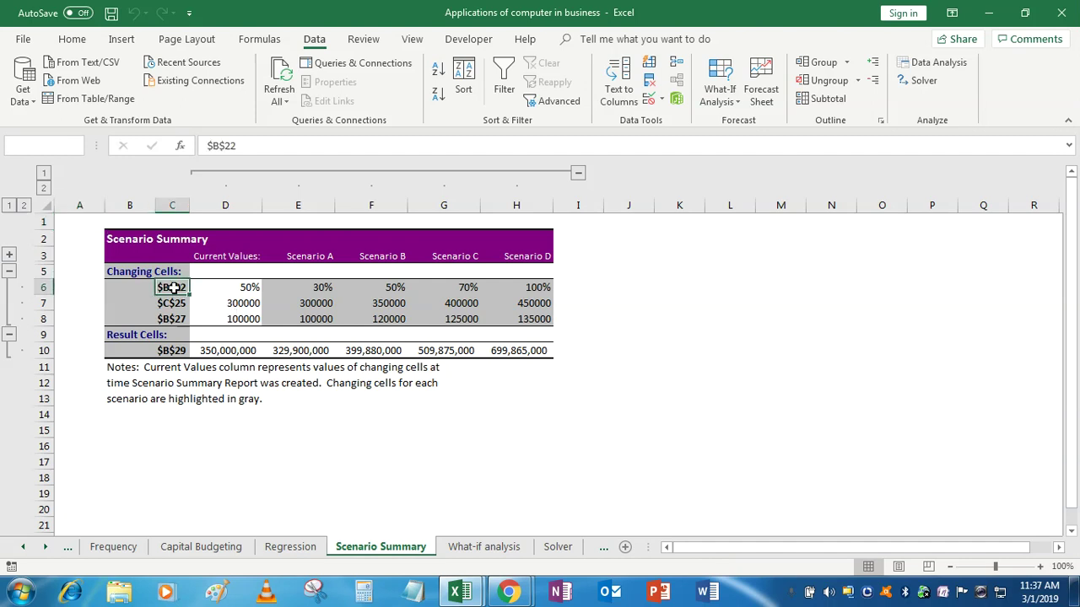
key(Right)
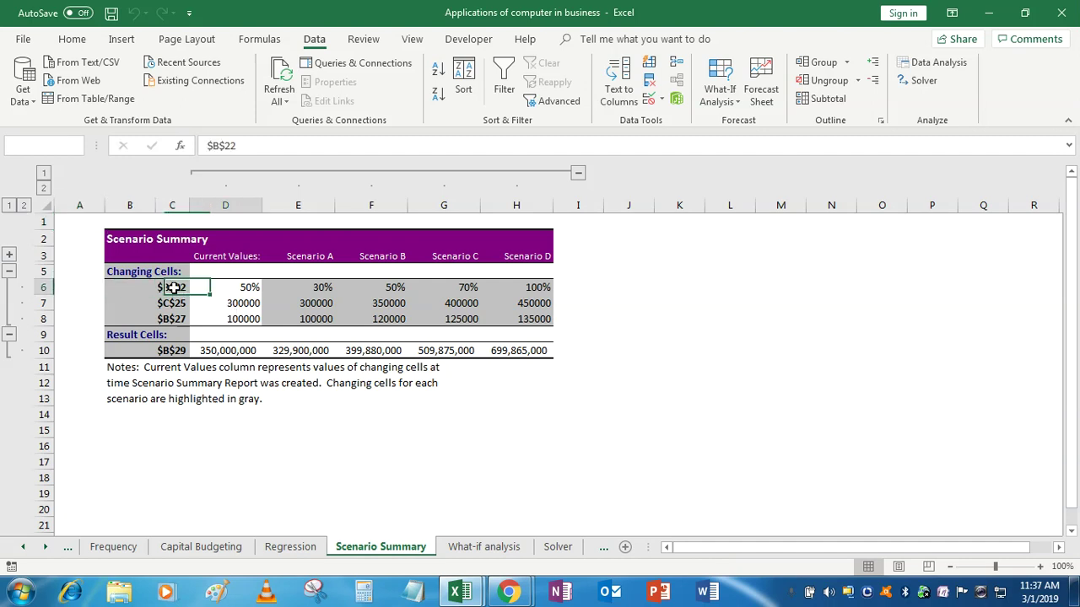
key(Up)
key(Up)
key(Down)
key(Down)
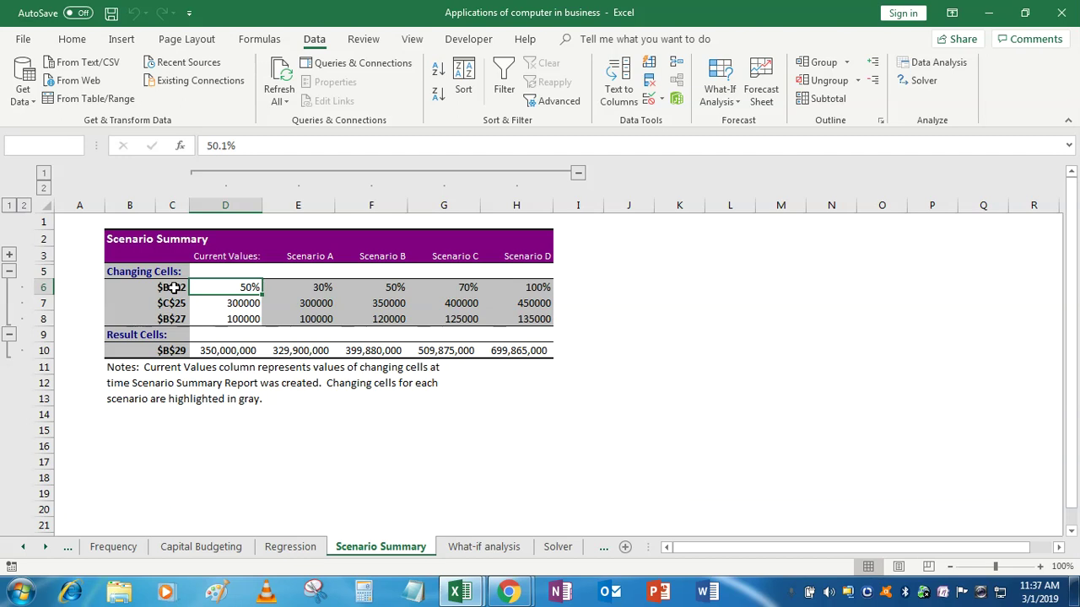
key(Right)
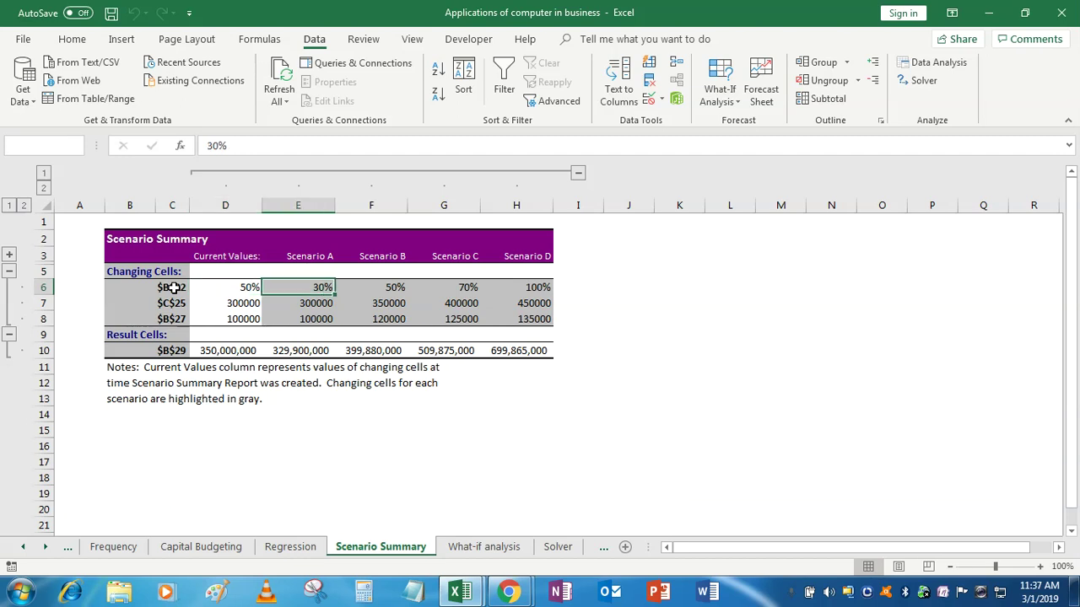
key(Down)
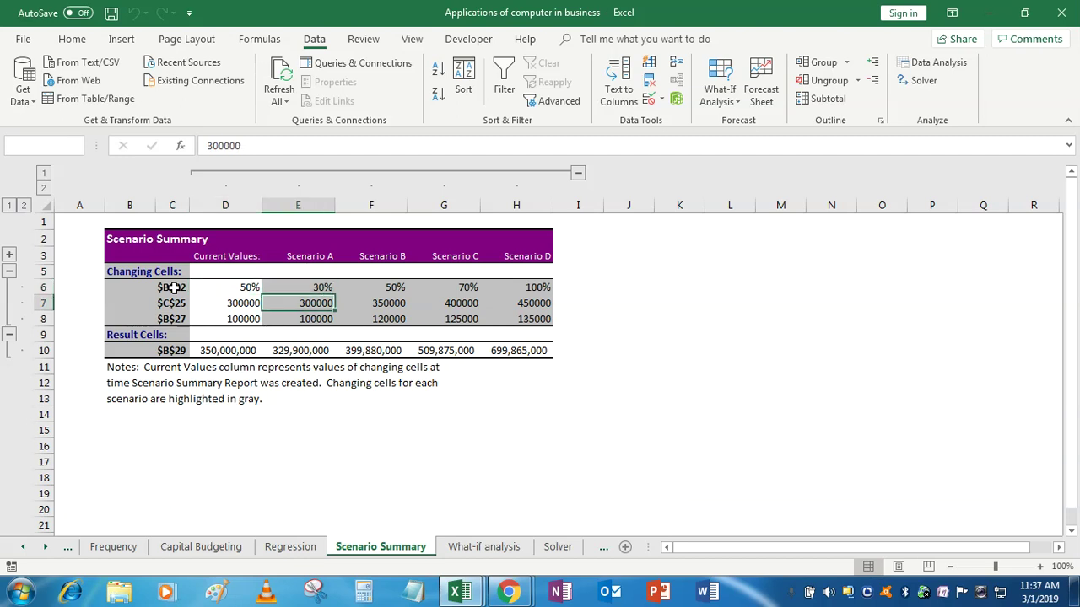
key(Down)
key(Down)
key(Down)
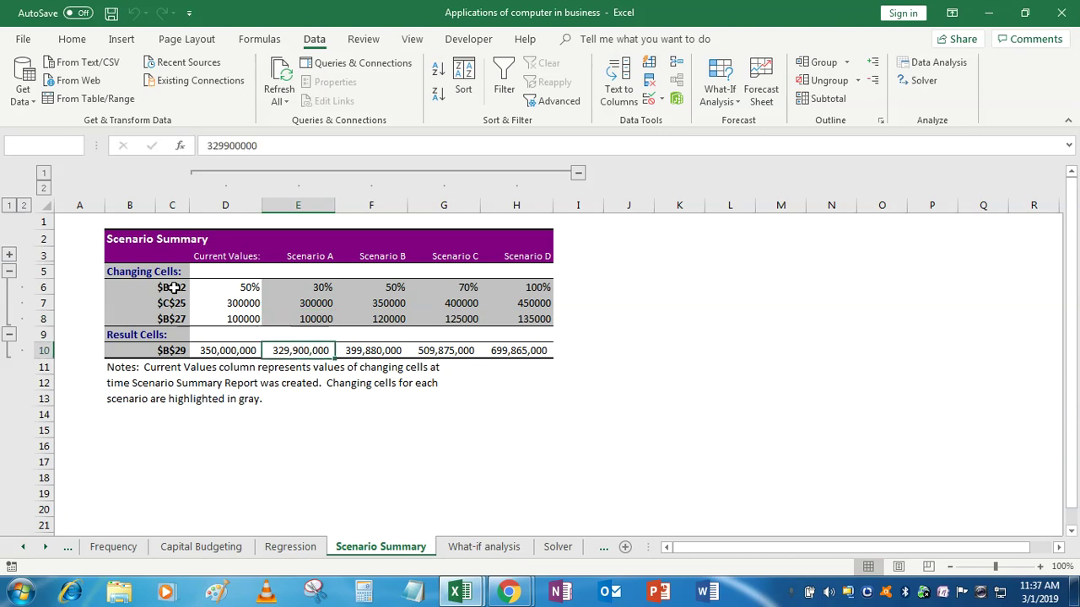
key(Right)
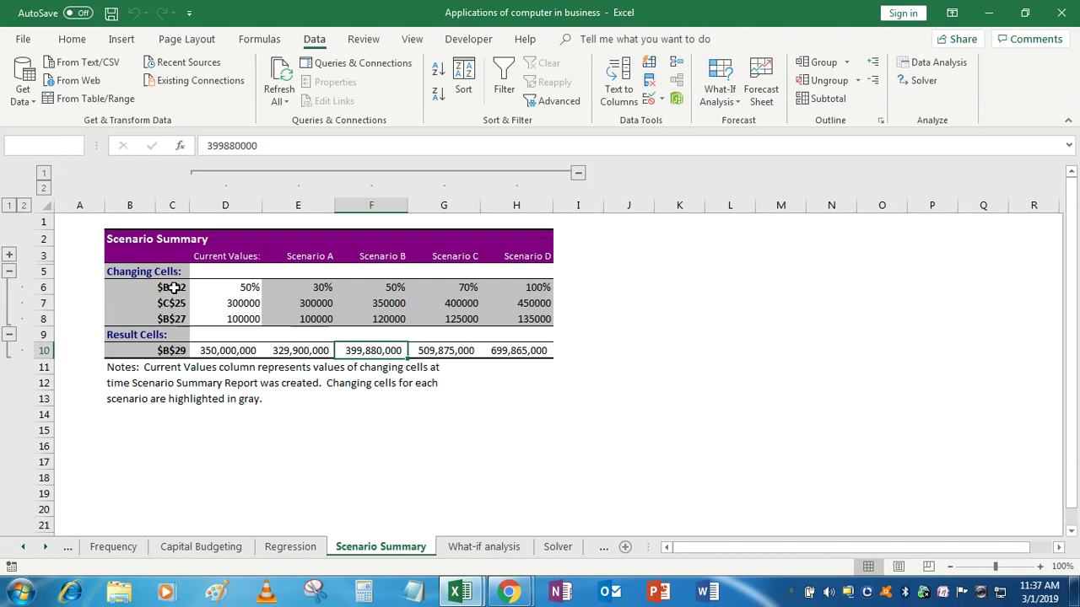
key(Right)
key(Right)
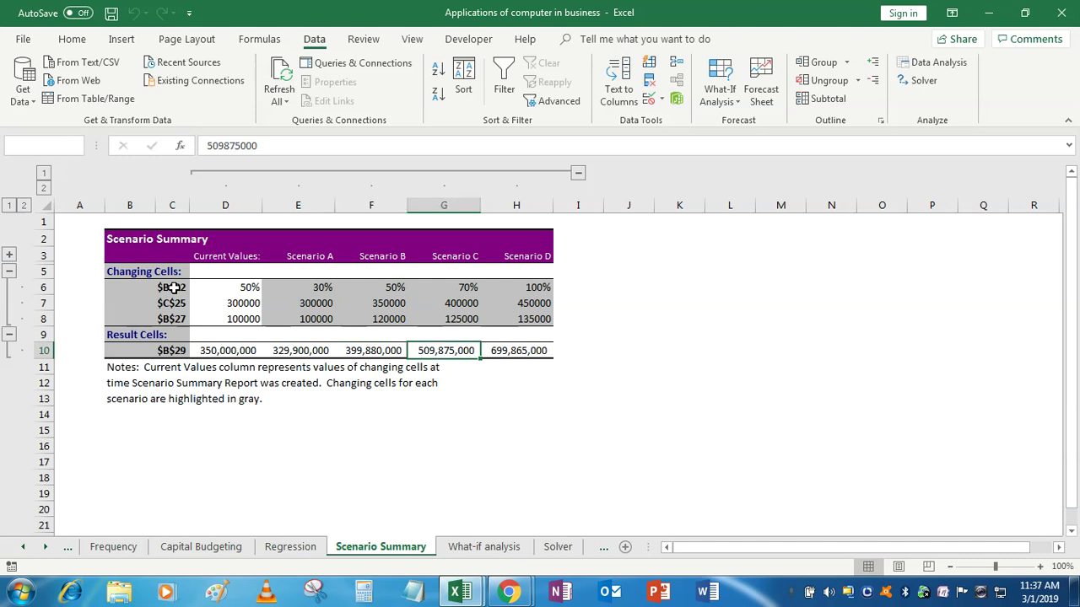
key(Left)
key(Left)
key(Left)
key(Left)
key(Left)
key(Left)
key(Left)
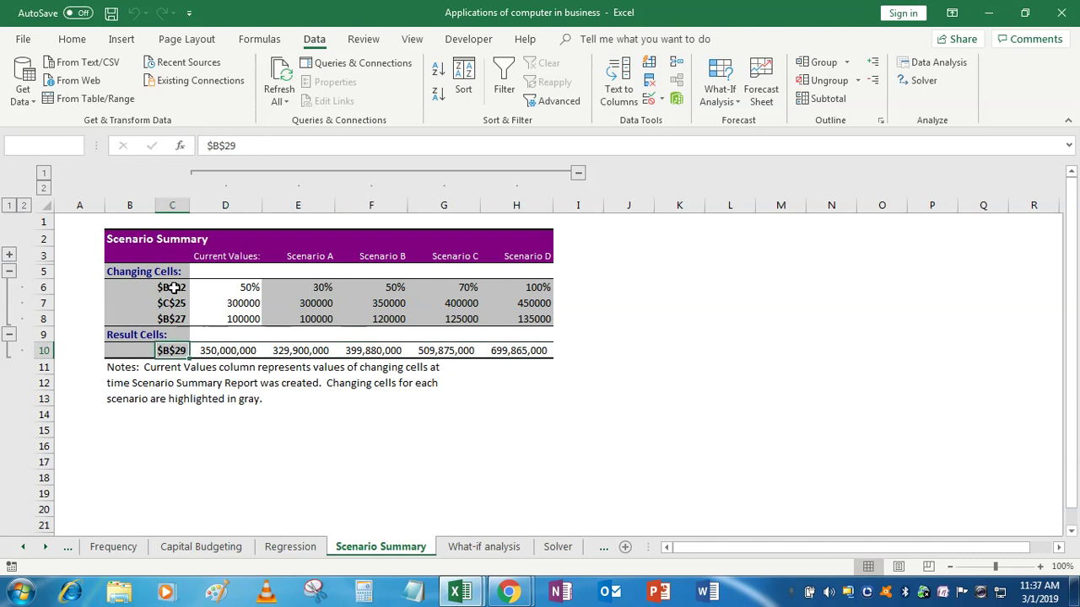
key(Up)
key(Up)
key(Up)
key(Up)
key(Up)
key(Up)
key(Up)
key(Up)
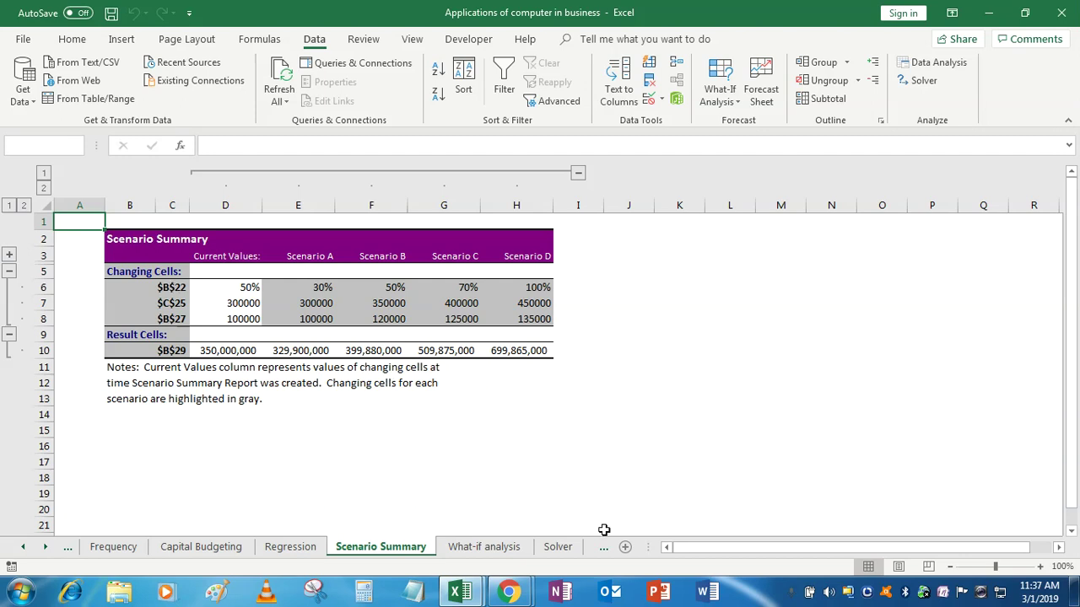
click(617, 476)
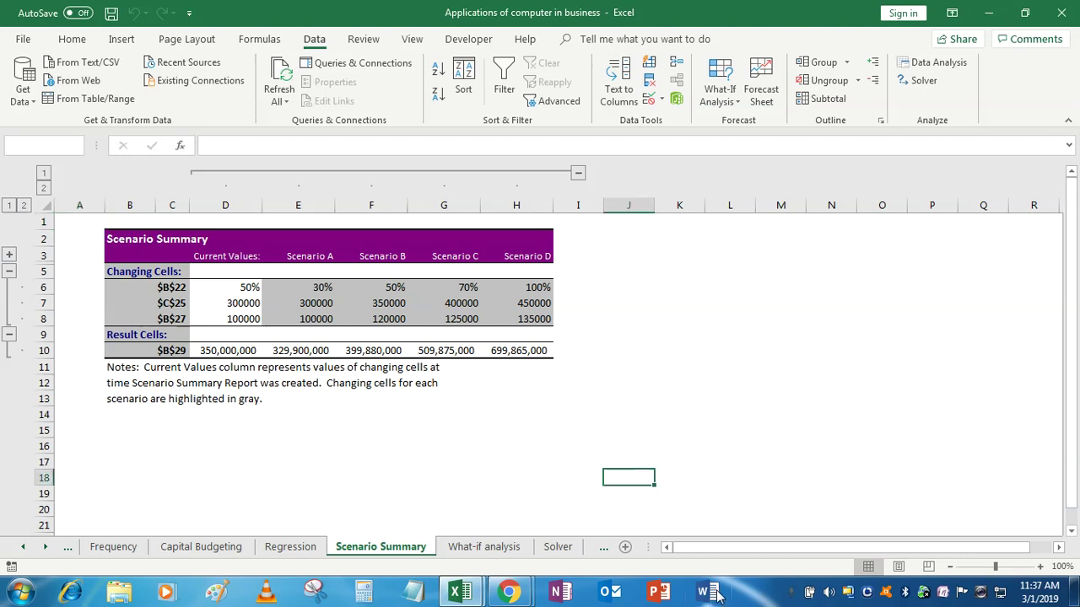